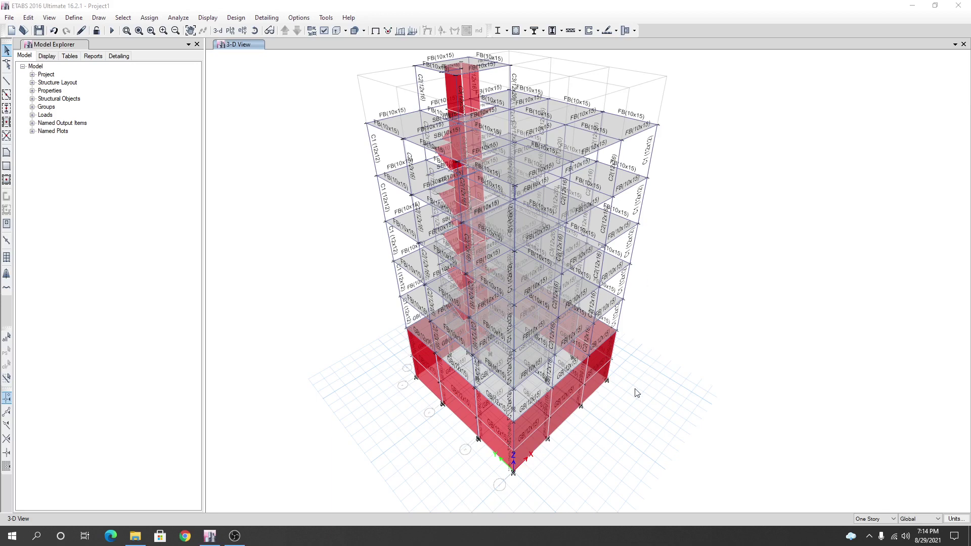
Open the load pattern definitions for the building model.
middle_click_drag(637, 393, 638, 407, "shift")
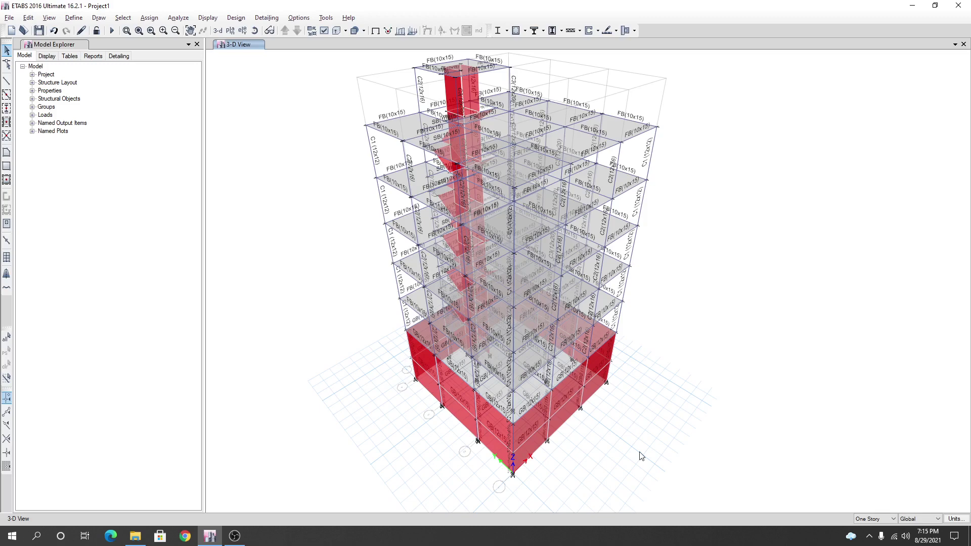
middle_click_drag(632, 449, 631, 452)
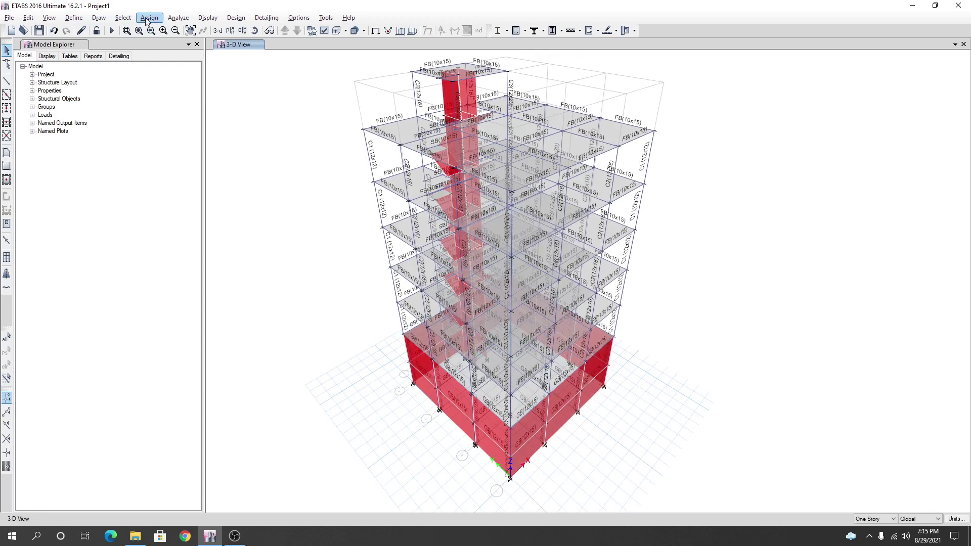
left_click(72, 19)
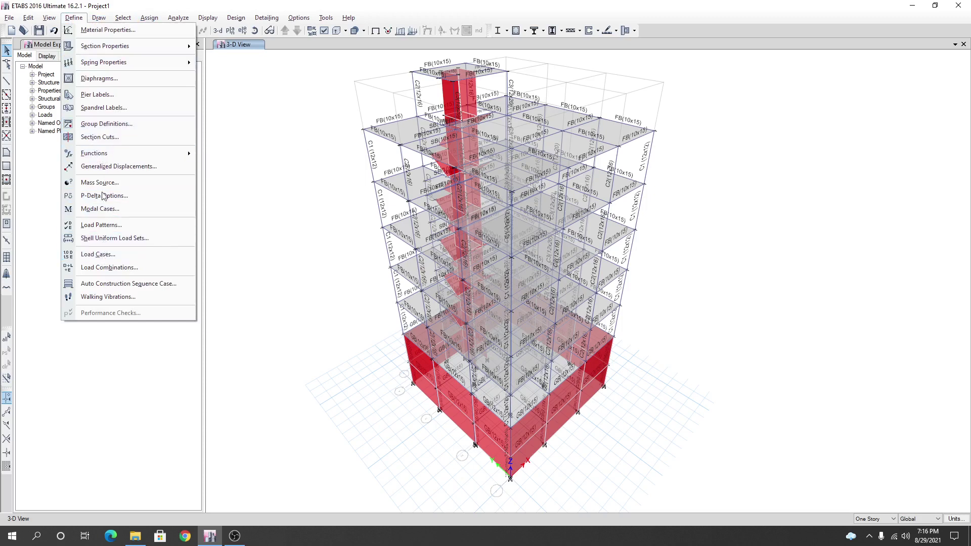
left_click(106, 225)
left_click_drag(444, 200, 422, 201)
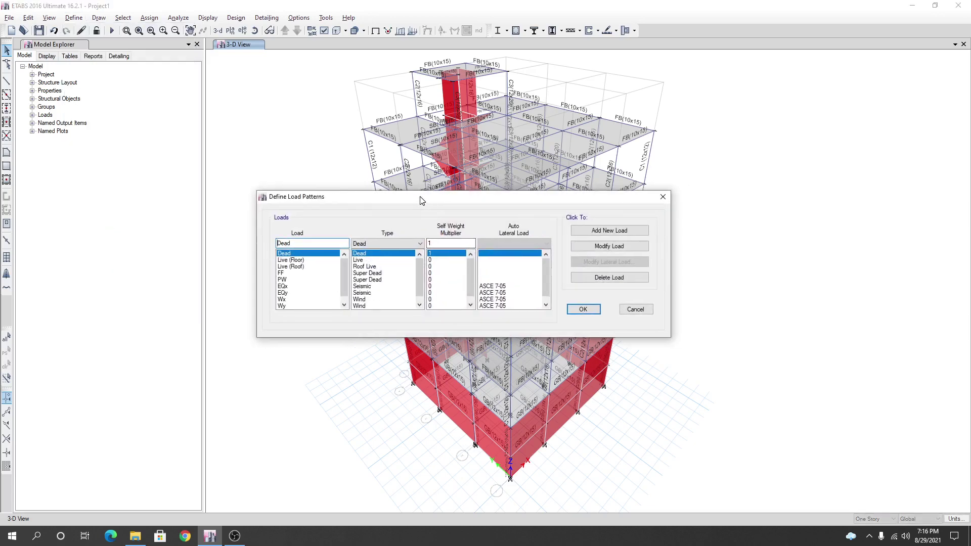
Open the lateral load settings of the EQx seismic pattern and examine its directions, eccentricity ratio and user-defined time period.
scroll(305, 300, "down", 1)
left_click(295, 282)
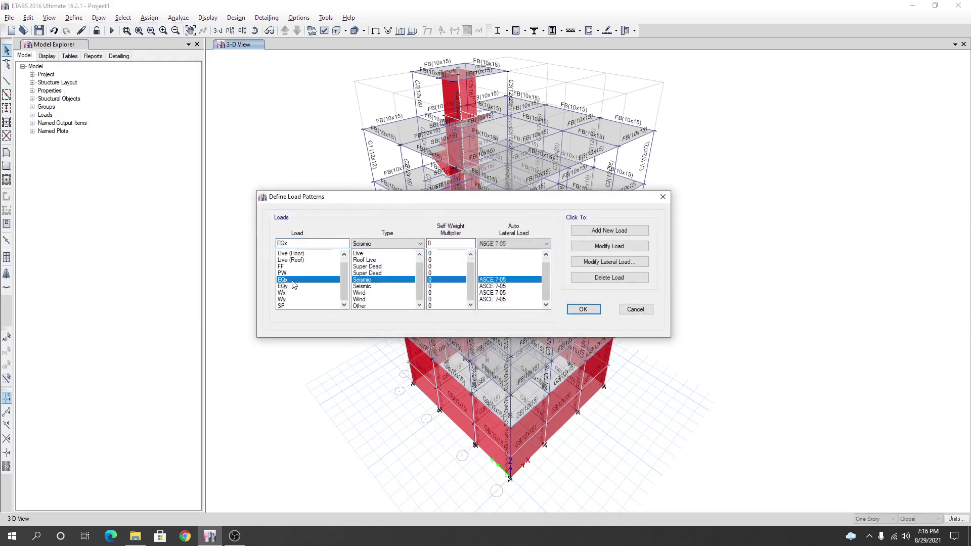
left_click(293, 291)
left_click(293, 280)
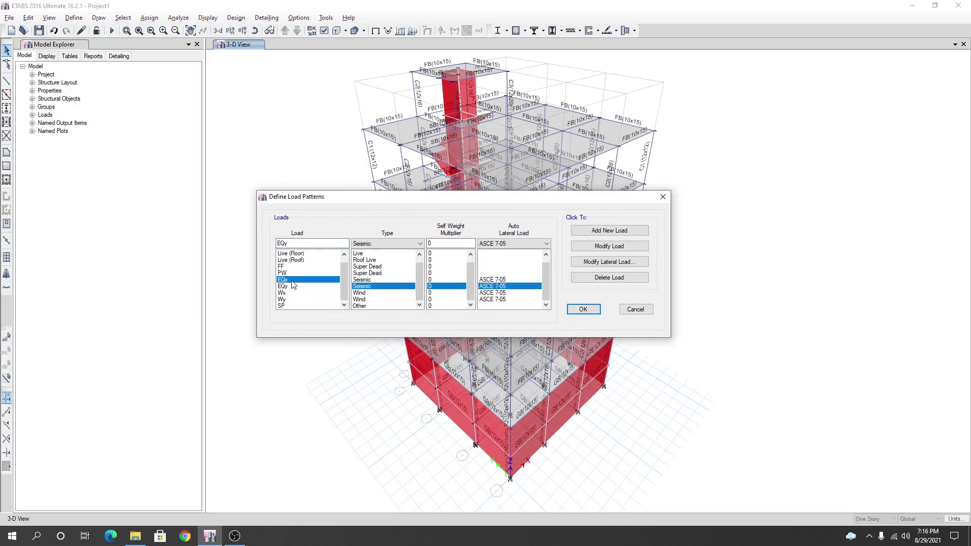
left_click(297, 286)
left_click(331, 281)
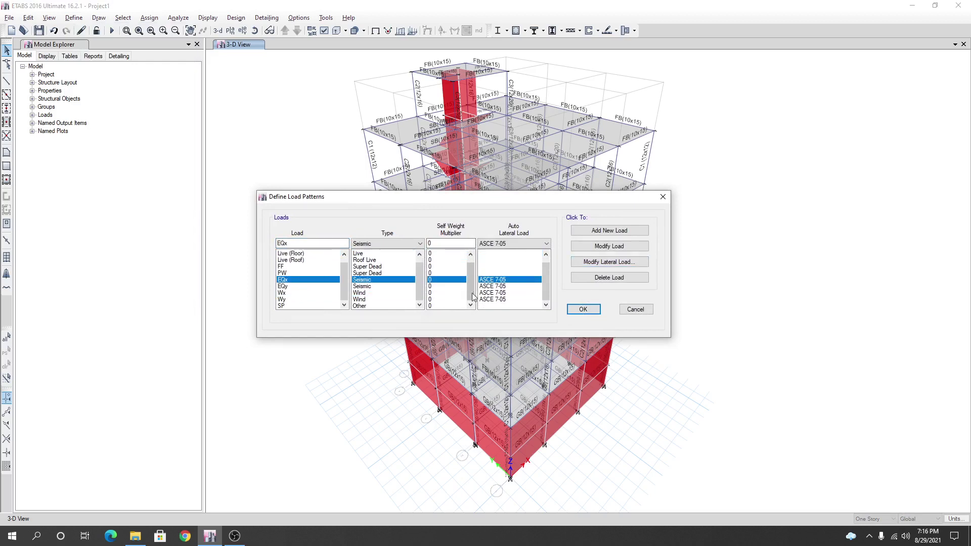
left_click(605, 267)
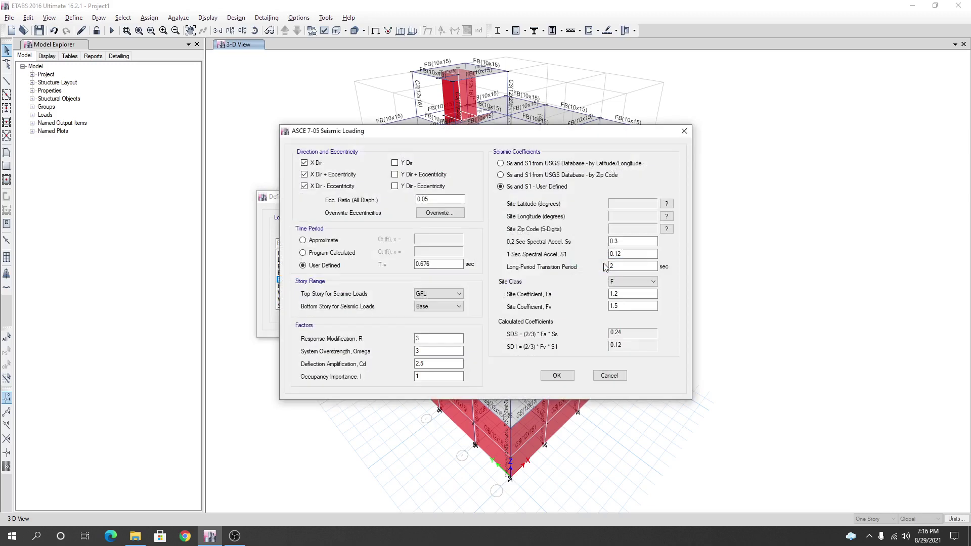
left_click_drag(451, 127, 548, 120)
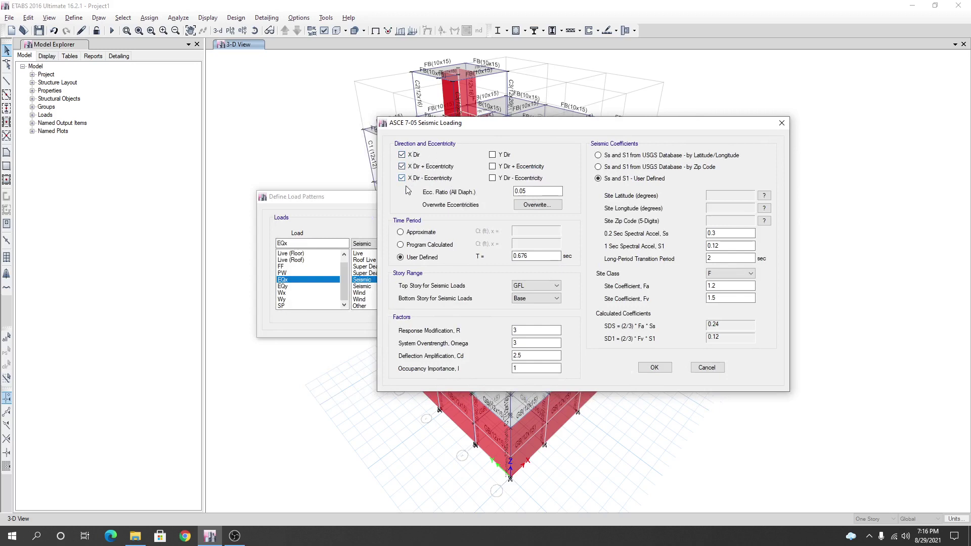
left_click(539, 190)
left_click(541, 260)
Switch to File Explorer and open the EQ Analysis BNBC-2020, ASCE 7-05, ASCE 7-10 workbook from the Wind and Earthquake load folder.
left_click(135, 536)
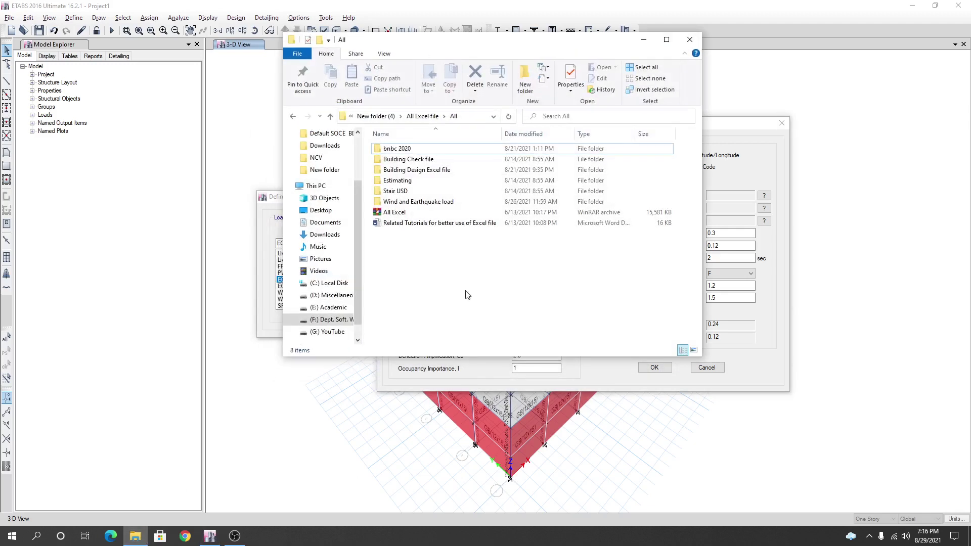
left_click_drag(518, 43, 281, 149)
left_click_drag(551, 125, 673, 127)
left_click(135, 536)
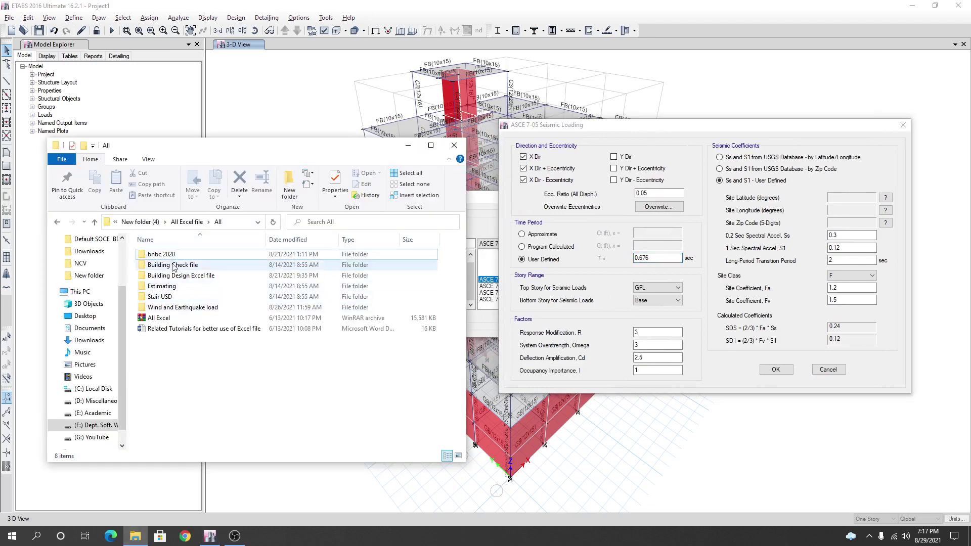
left_click(182, 307)
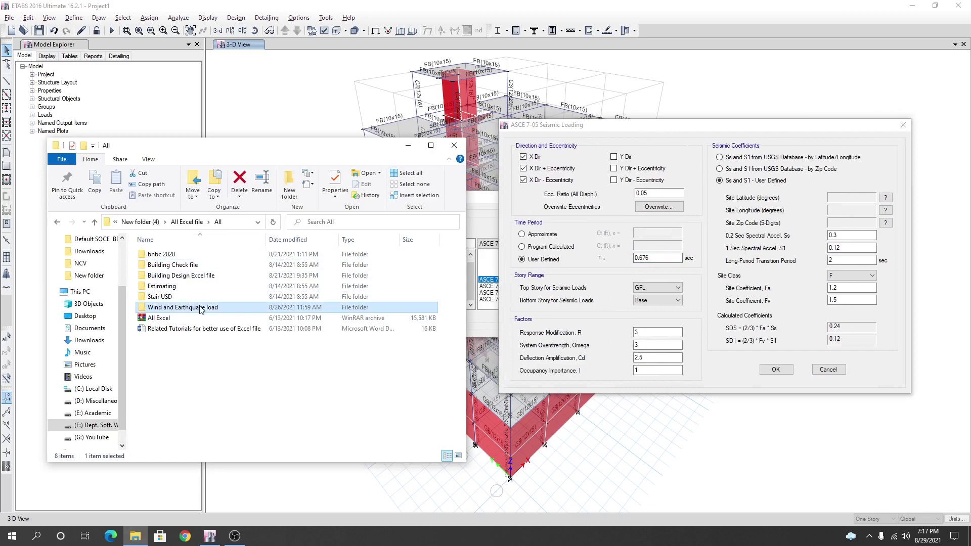
double_click(202, 309)
left_click(216, 256)
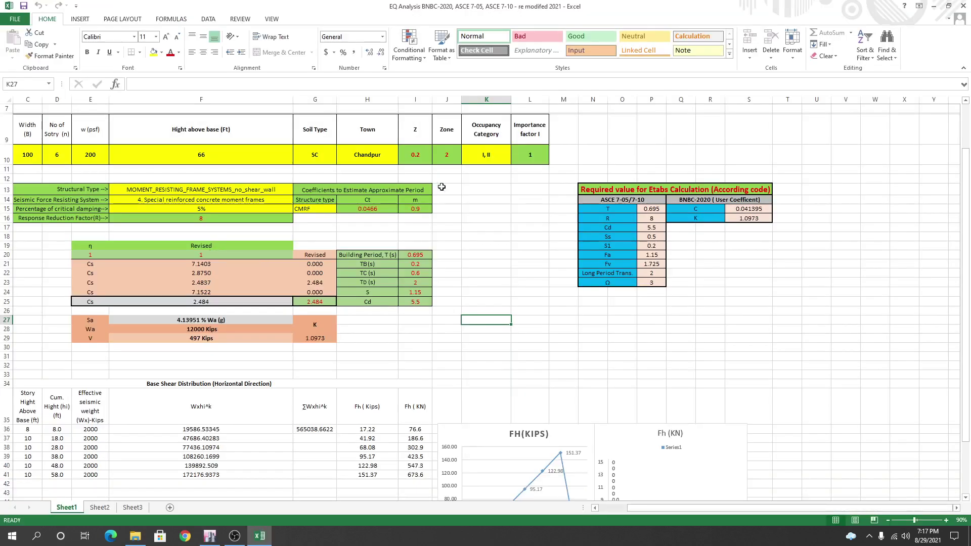
Examine the base shear distribution, its charts and the table of required ETABS values on Sheet1.
scroll(212, 364, "down", 5)
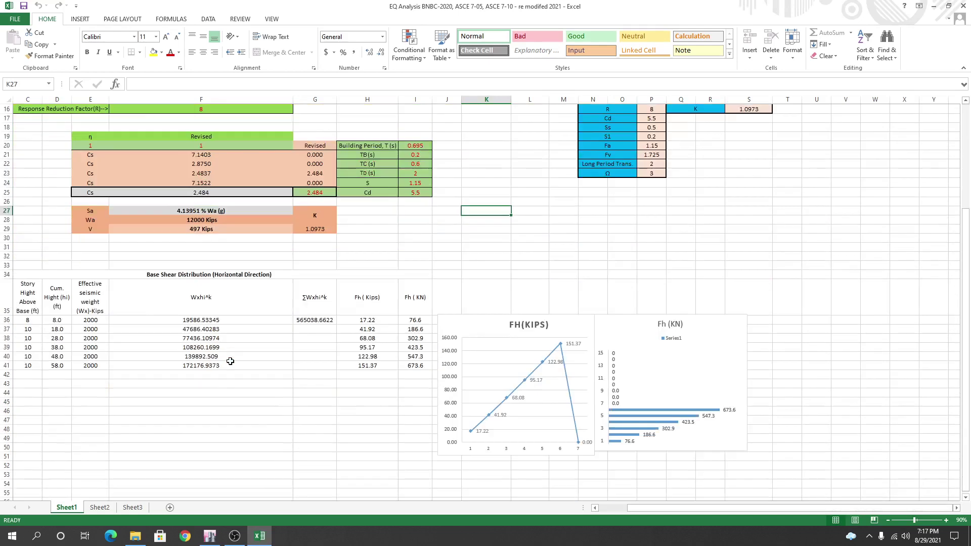
scroll(245, 373, "up", 1)
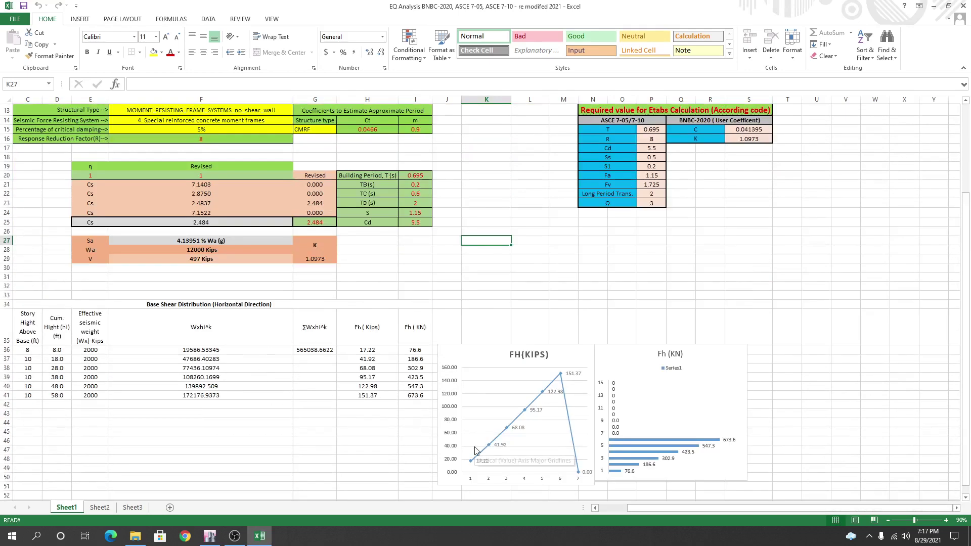
scroll(301, 419, "up", 3)
scroll(300, 419, "up", 1)
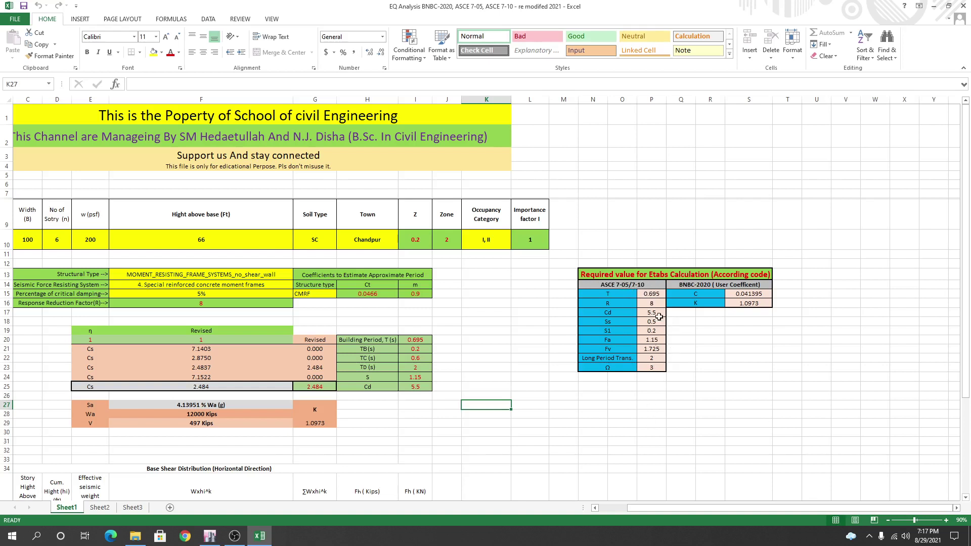
left_click(660, 410)
left_click(502, 452)
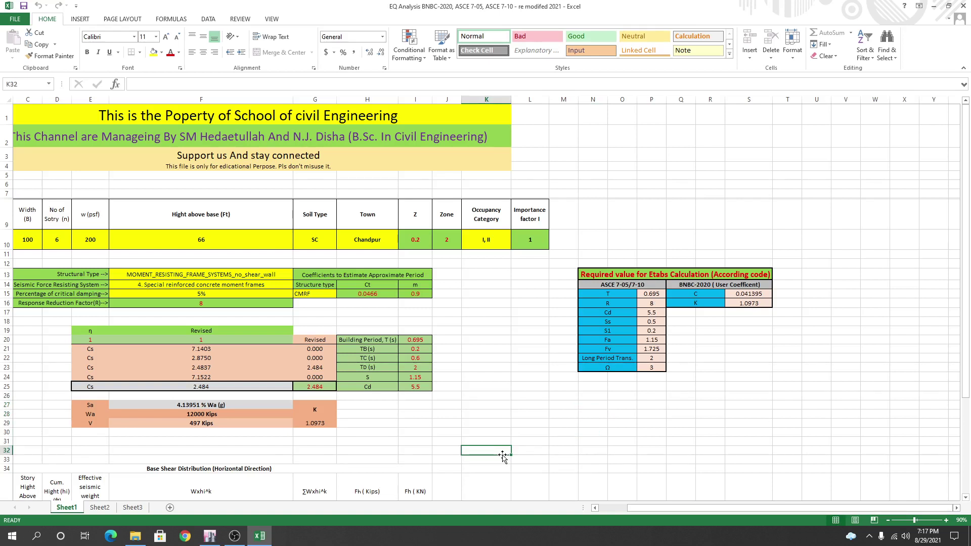
left_click(500, 460)
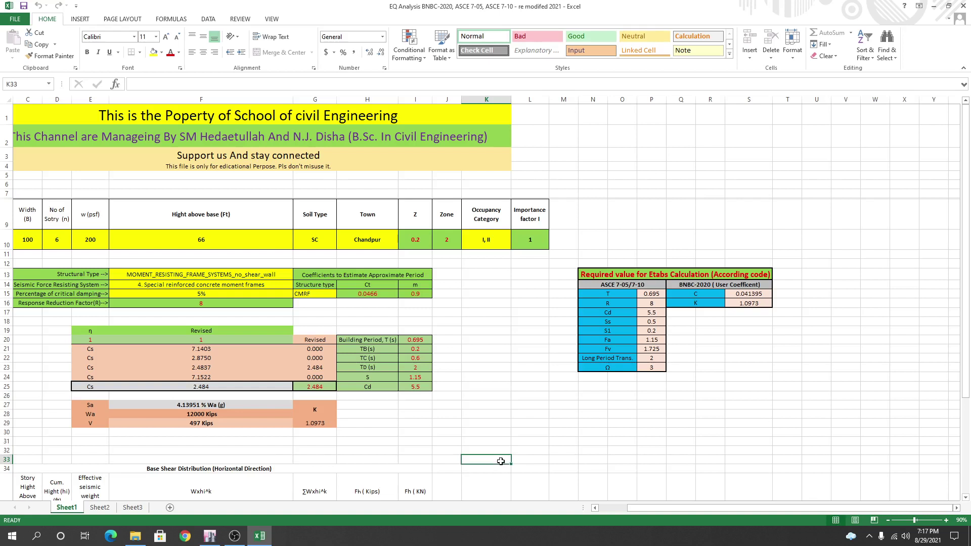
left_click(515, 433)
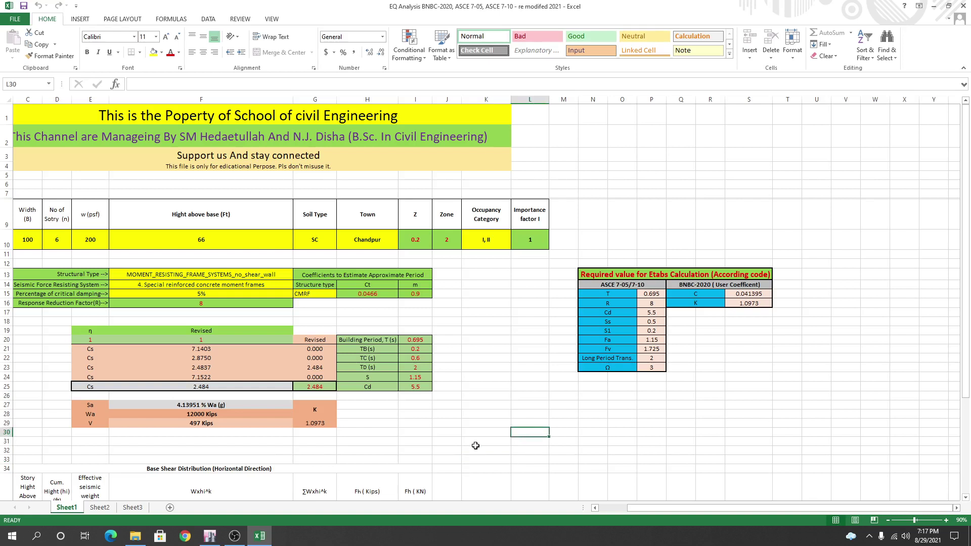
left_click(485, 363)
left_click(485, 377)
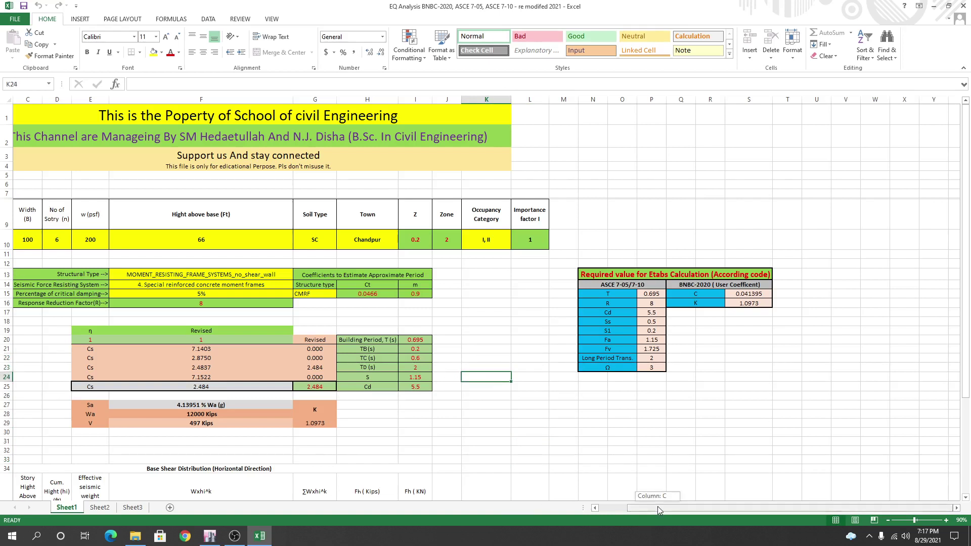
Review the complete building input row starting at the length column, and the storey forces in the base shear distribution.
left_click_drag(657, 511, 617, 500)
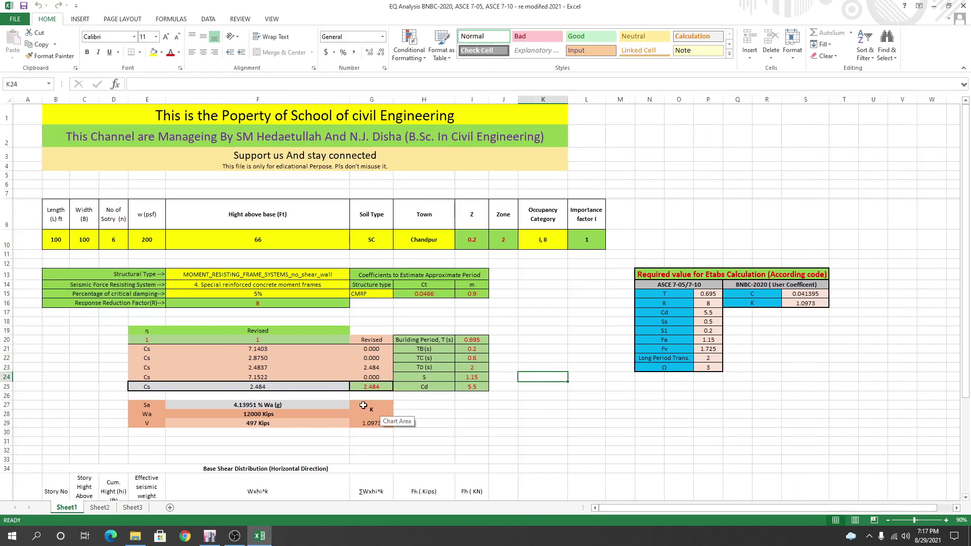
left_click(56, 242)
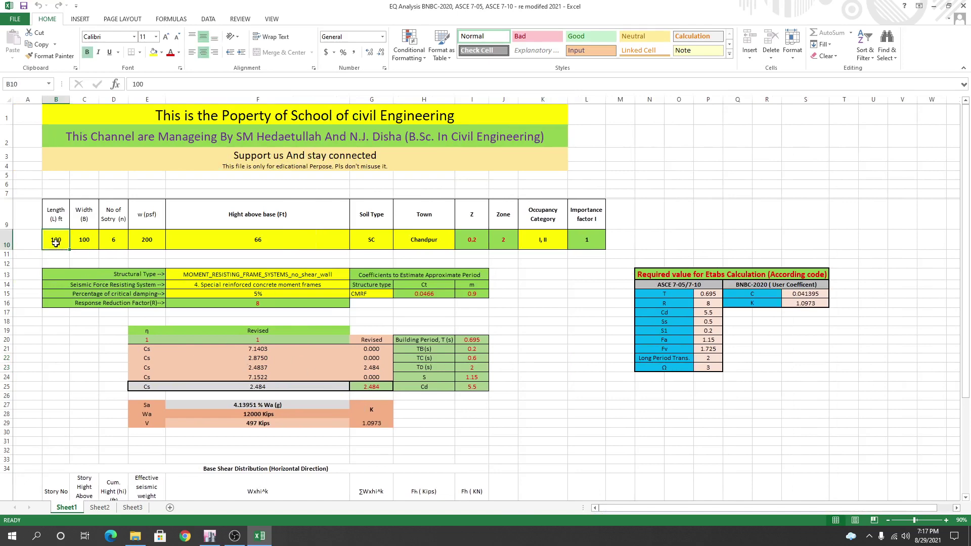
scroll(256, 395, "down", 5)
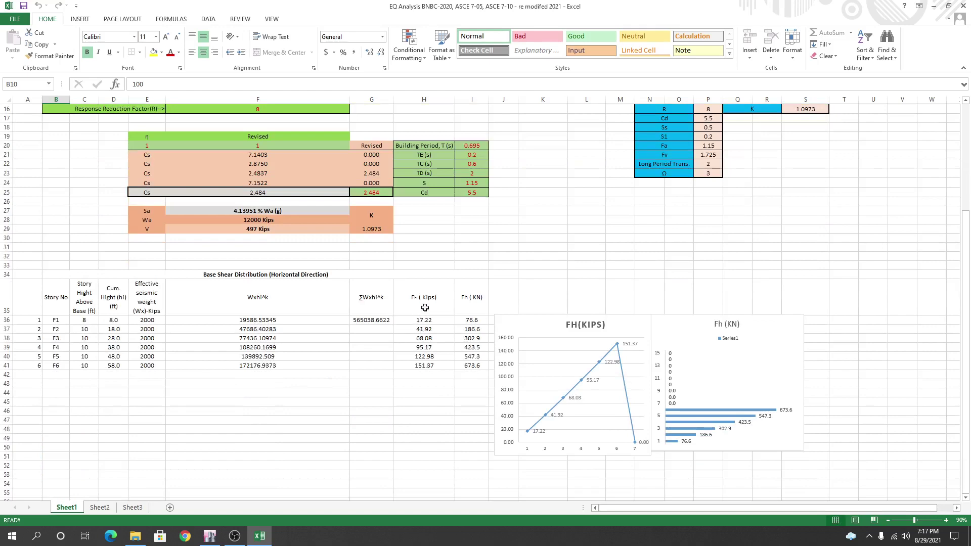
scroll(433, 389, "up", 5)
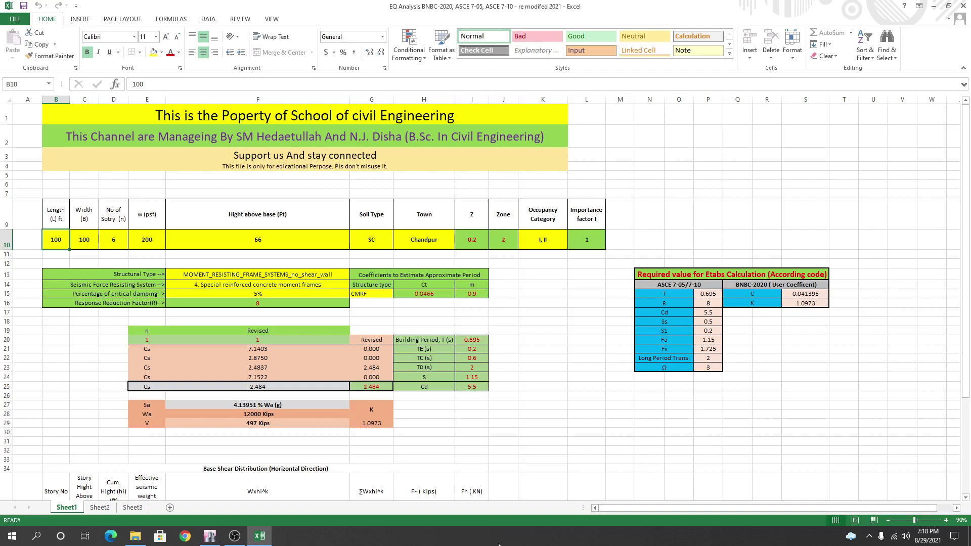
left_click(577, 387)
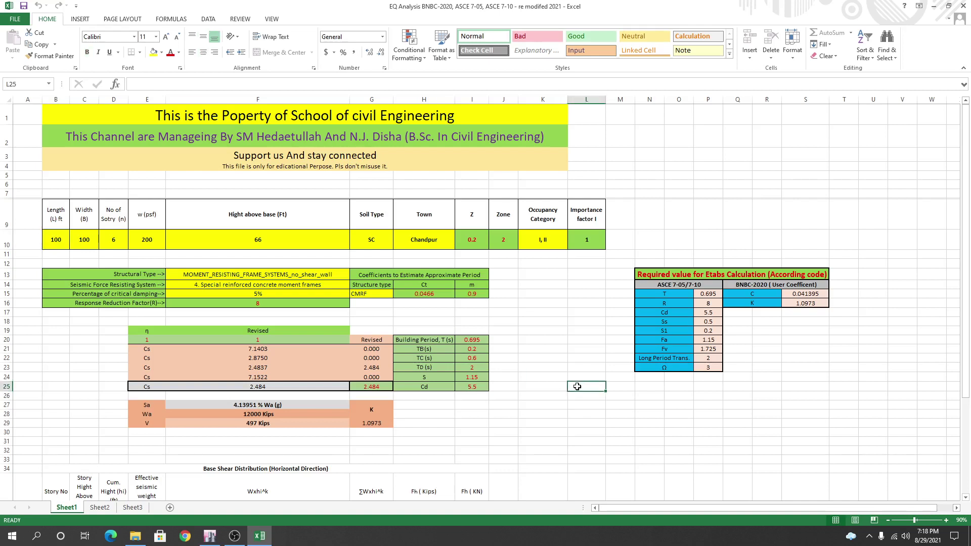
left_click(577, 360)
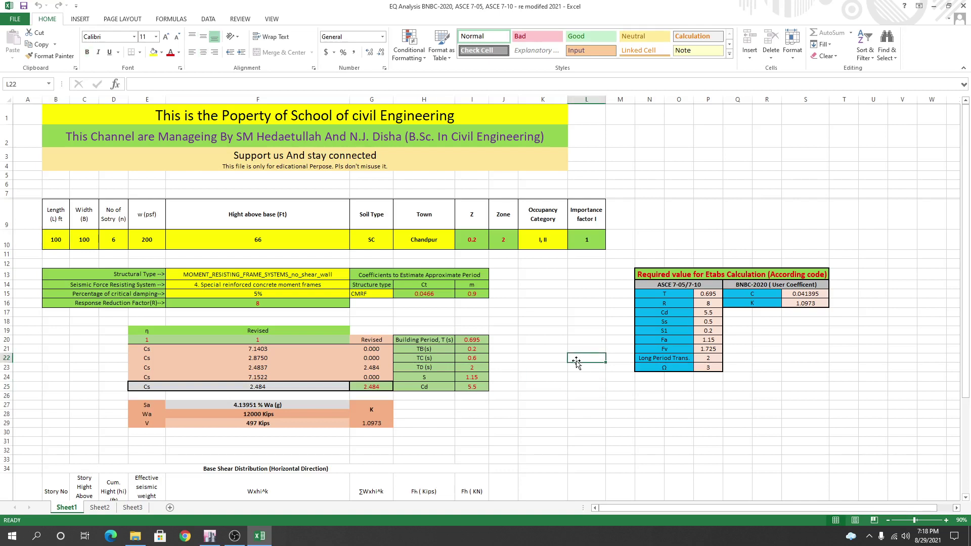
Examine the length, width, number of storeys and unit load inputs in row 10.
left_click(150, 241)
left_click(108, 240)
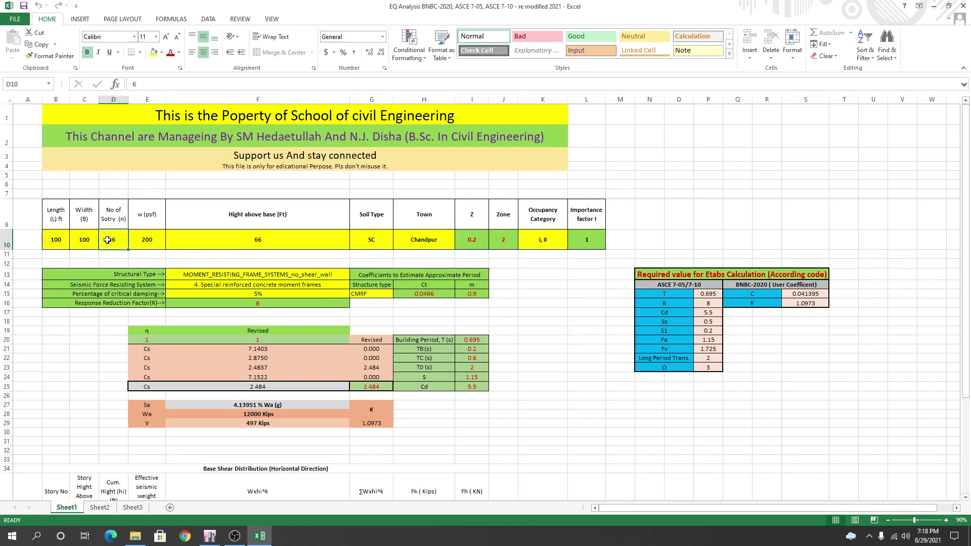
left_click(89, 239)
left_click(60, 240)
left_click(83, 241)
left_click(56, 241)
left_click(94, 234)
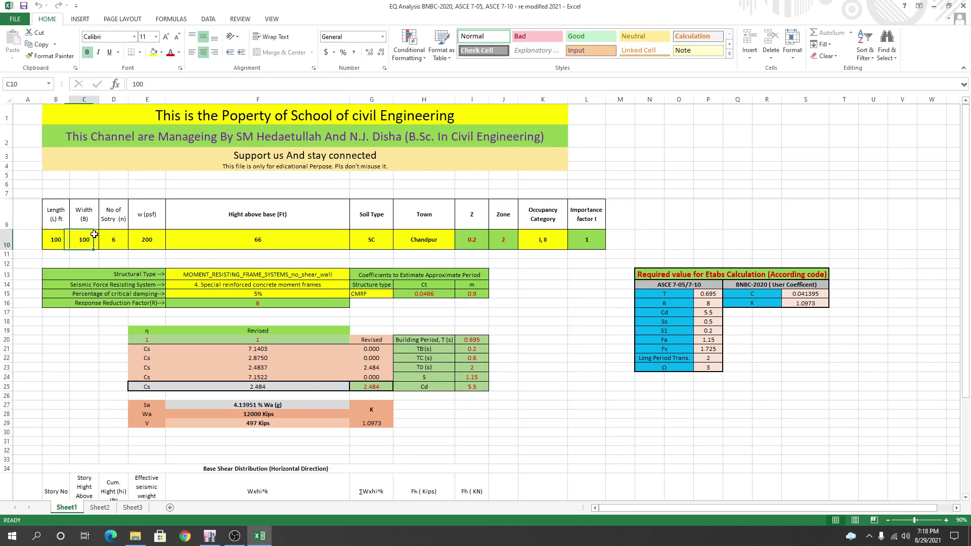
left_click(107, 240)
left_click(140, 238)
left_click(104, 239)
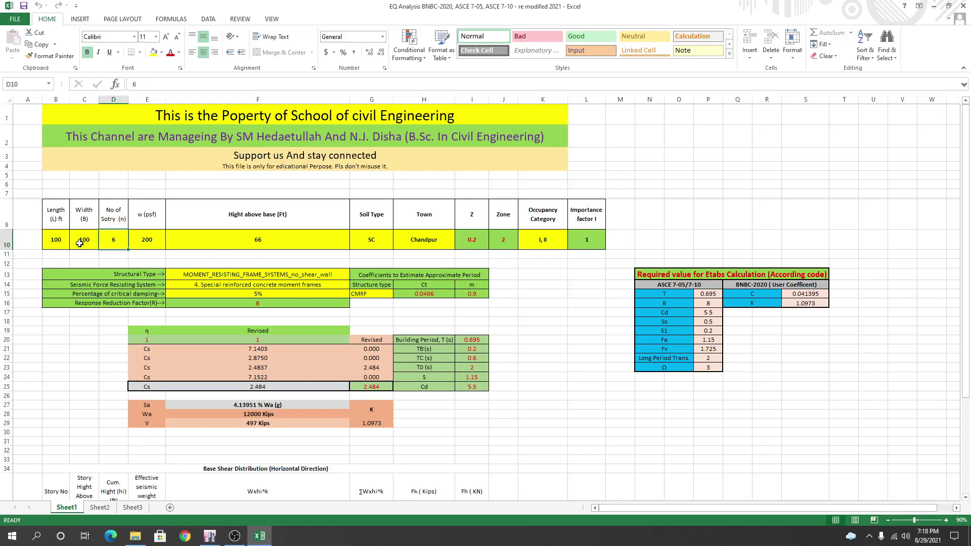
Set the building width in C10 to 200 and check the recalculated base shear distribution.
left_click(80, 243)
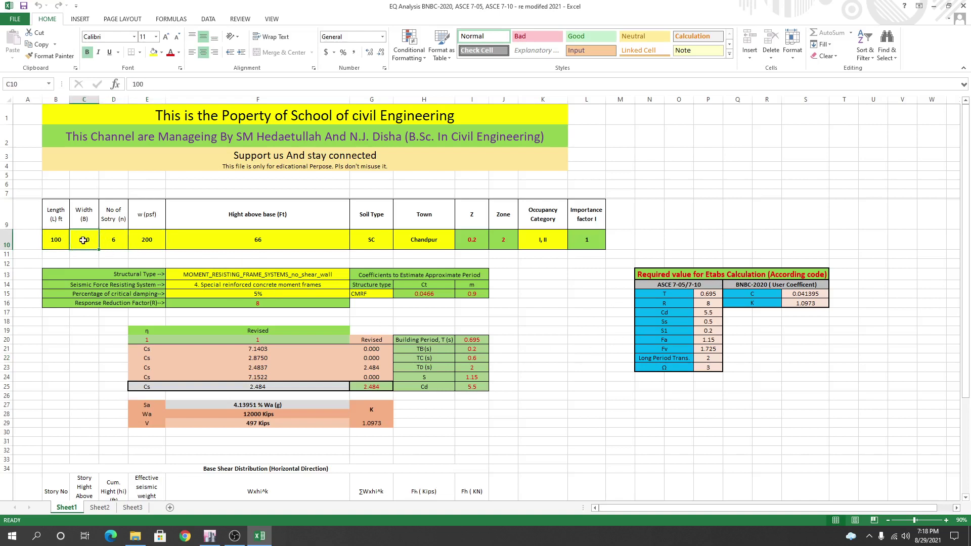
type("20")
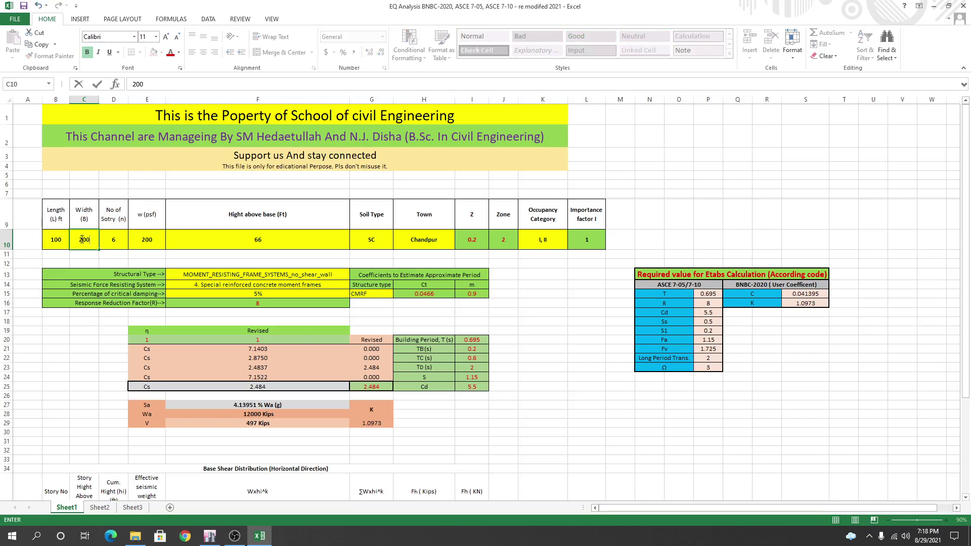
key("Return")
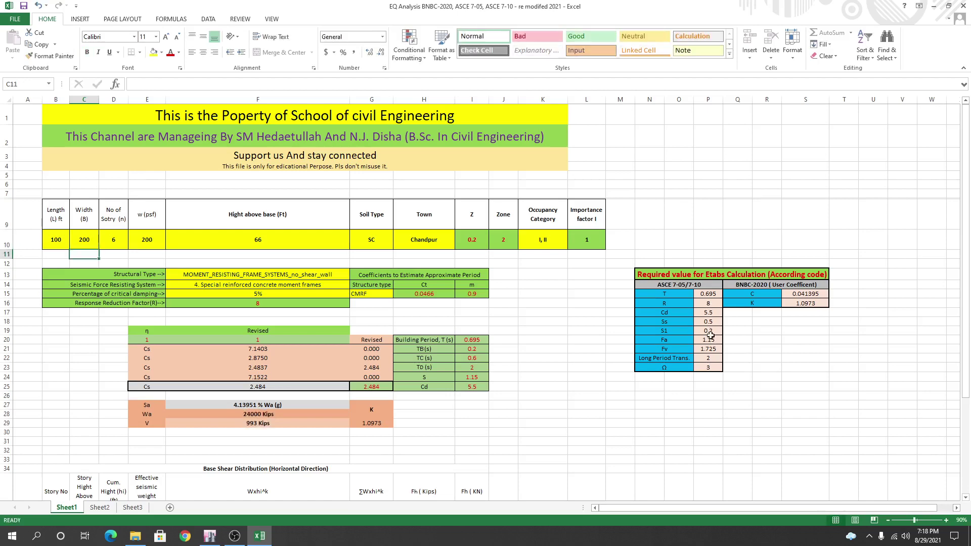
scroll(390, 409, "down", 3)
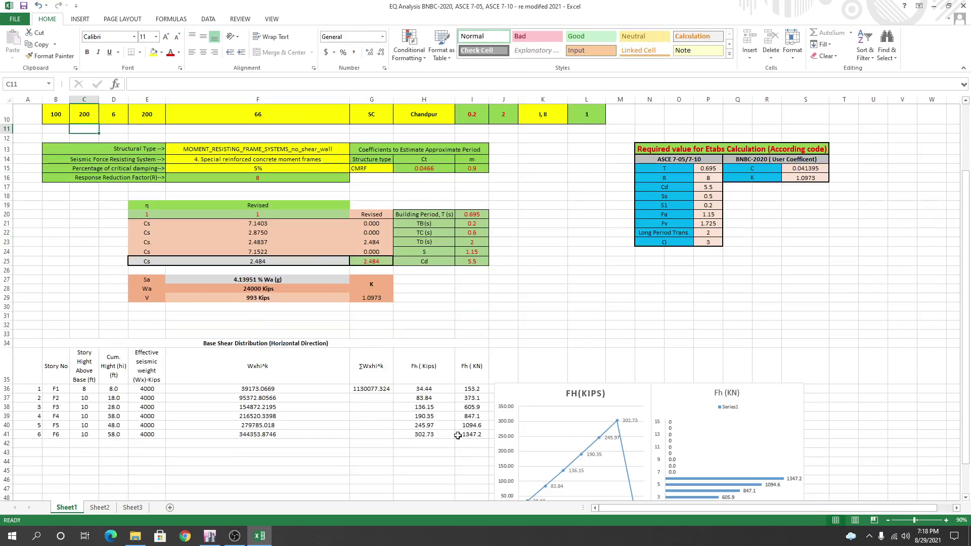
scroll(472, 401, "up", 3)
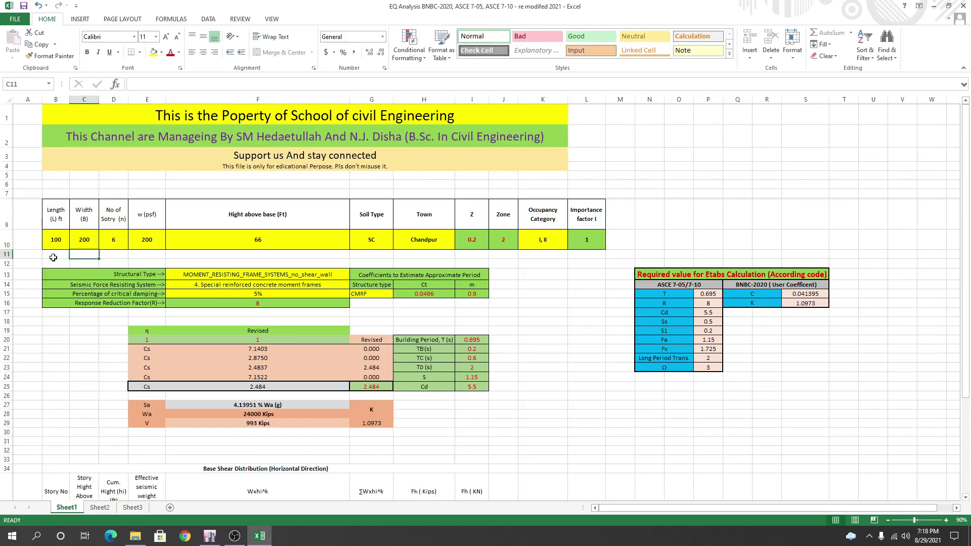
Set the number of storeys in D10 to 7.
left_click(116, 241)
type("7")
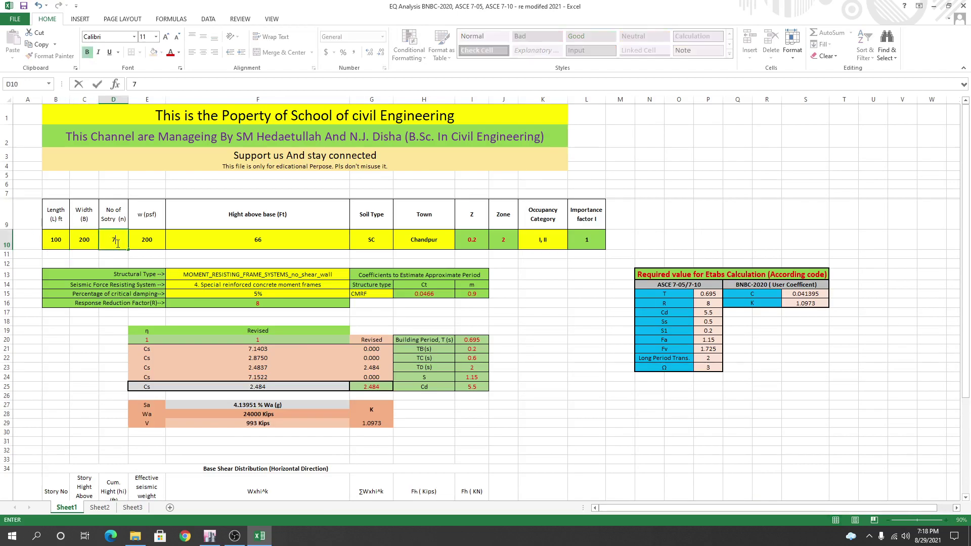
key("Return")
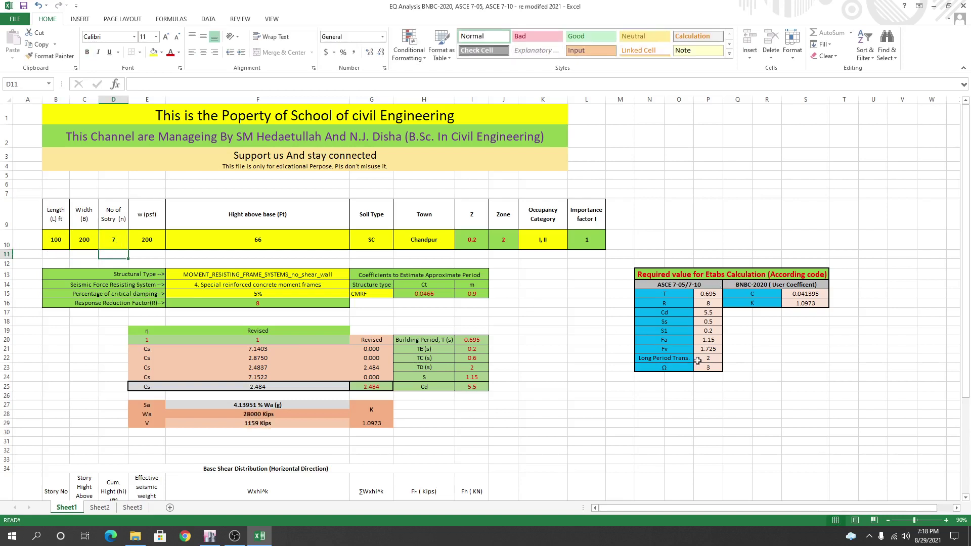
Set the unit load w in E10 to 150 psf and check the recalculated base shear distribution.
left_click(149, 243)
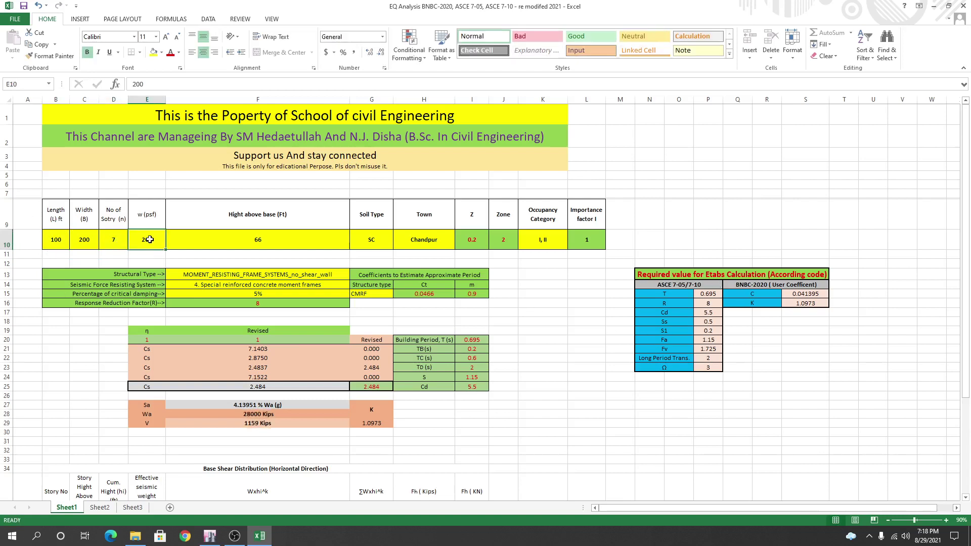
type("150")
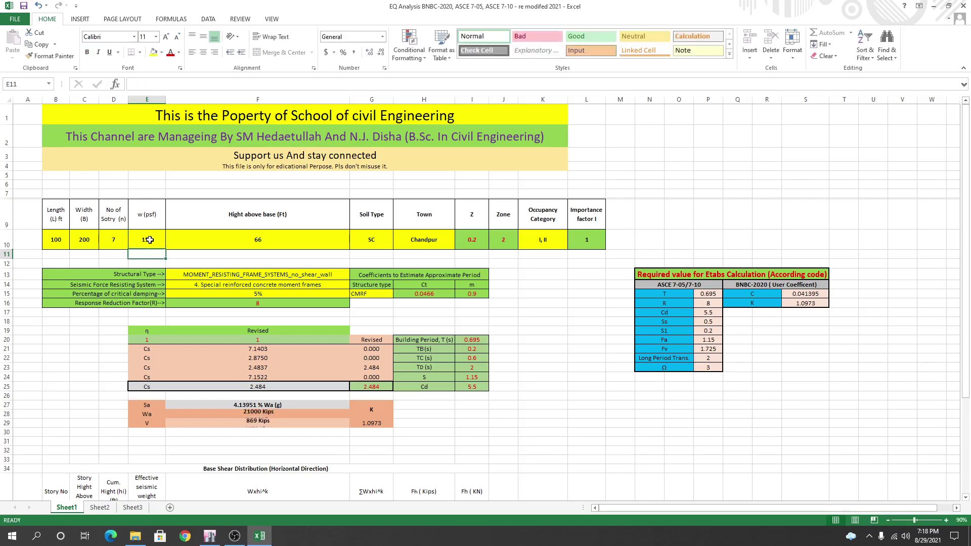
key("Return")
scroll(197, 395, "down", 3)
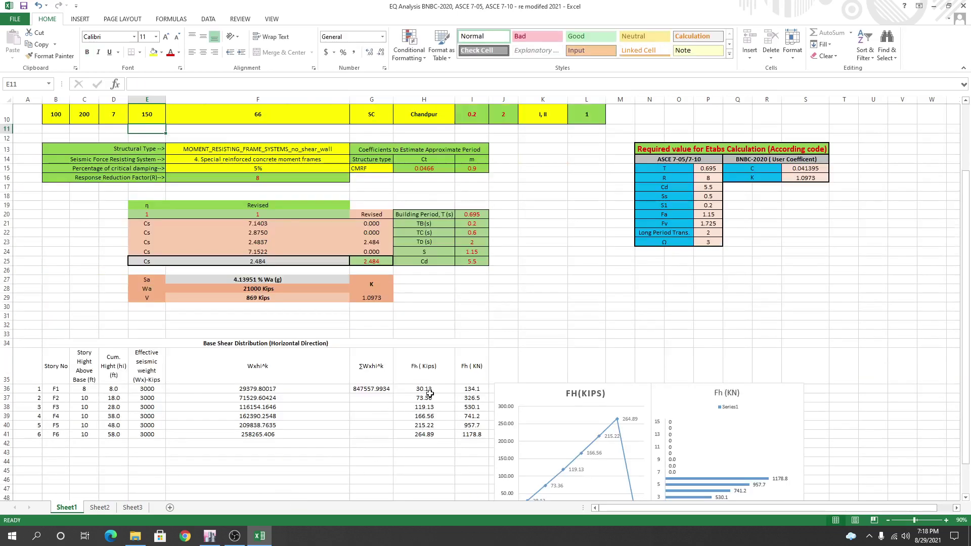
scroll(429, 410, "up", 3)
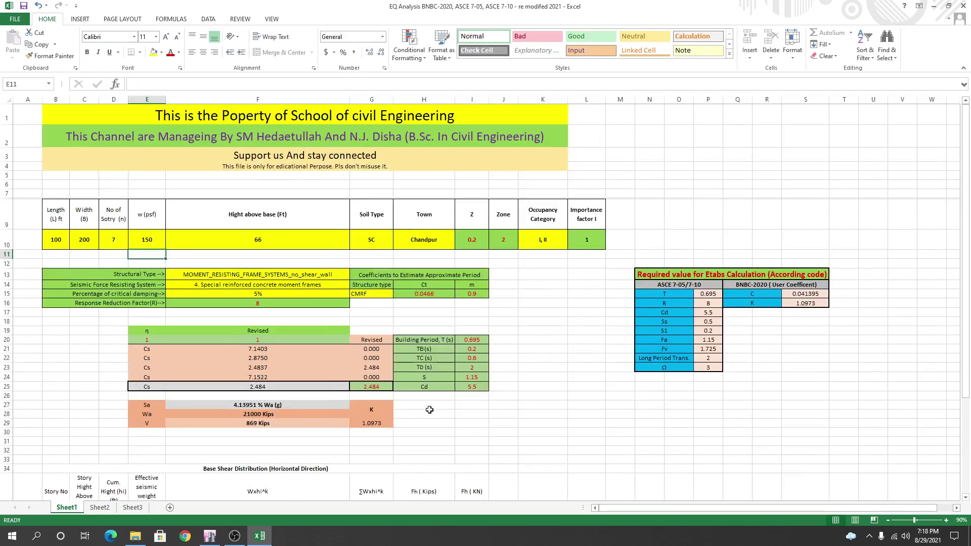
Examine the height above base input in F10 together with the base shear distribution below it.
left_click(281, 237)
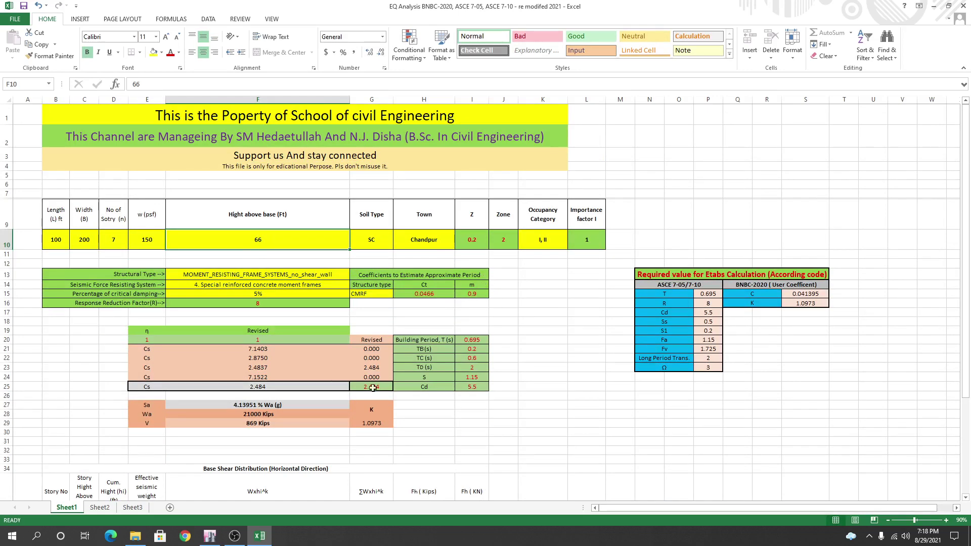
scroll(329, 372, "down", 4)
scroll(325, 372, "up", 4)
left_click(563, 433)
left_click(266, 244)
Switch to ETABS, accept the ASCE 7-05 seismic loading for EQx and close the load pattern definitions.
mouse_move(212, 540)
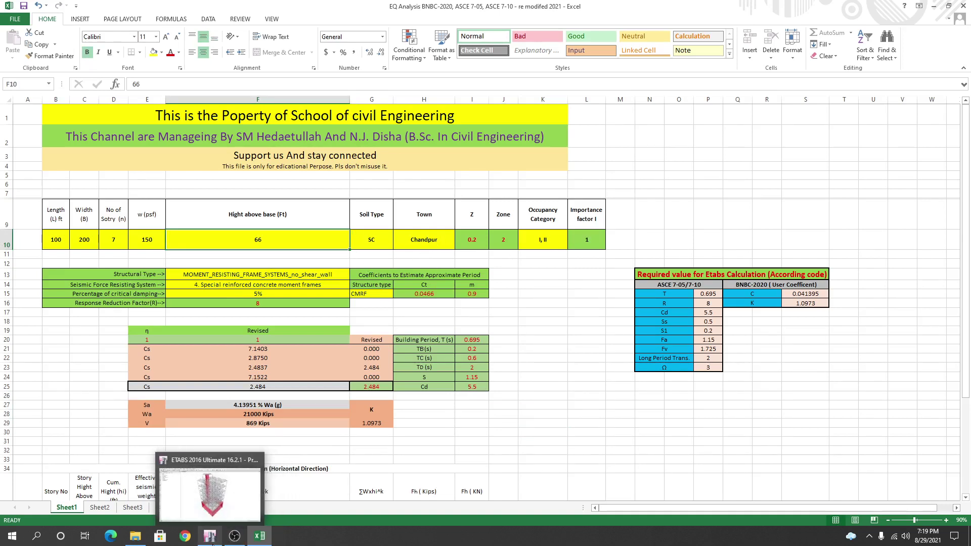
left_click(215, 466)
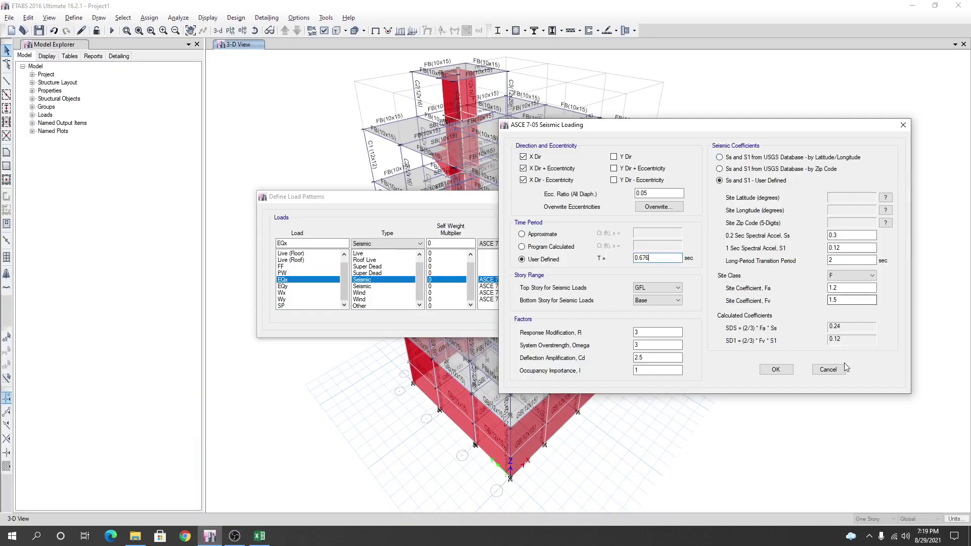
left_click(778, 370)
left_click(586, 314)
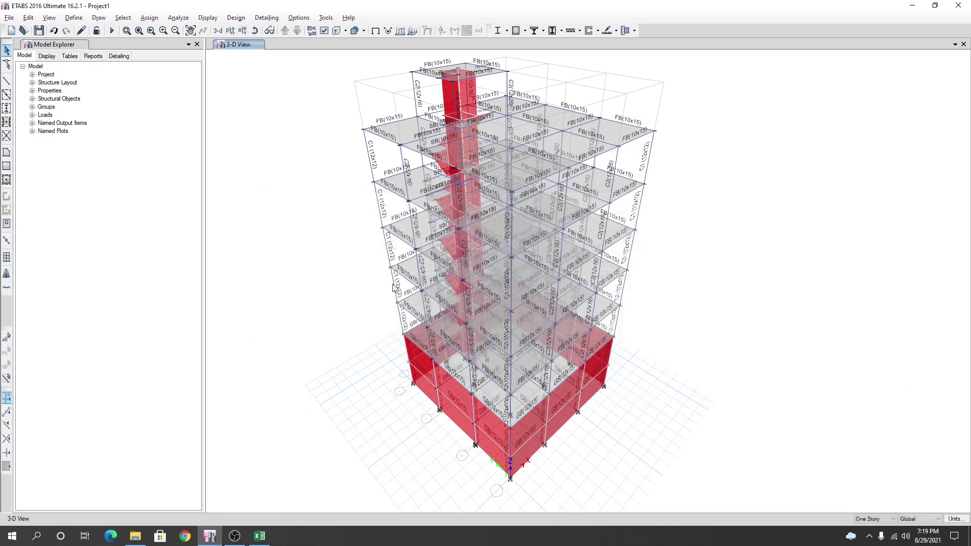
Open the model's story data and read the elevation of the uppermost story, TR.
right_click(239, 176)
left_click(268, 187)
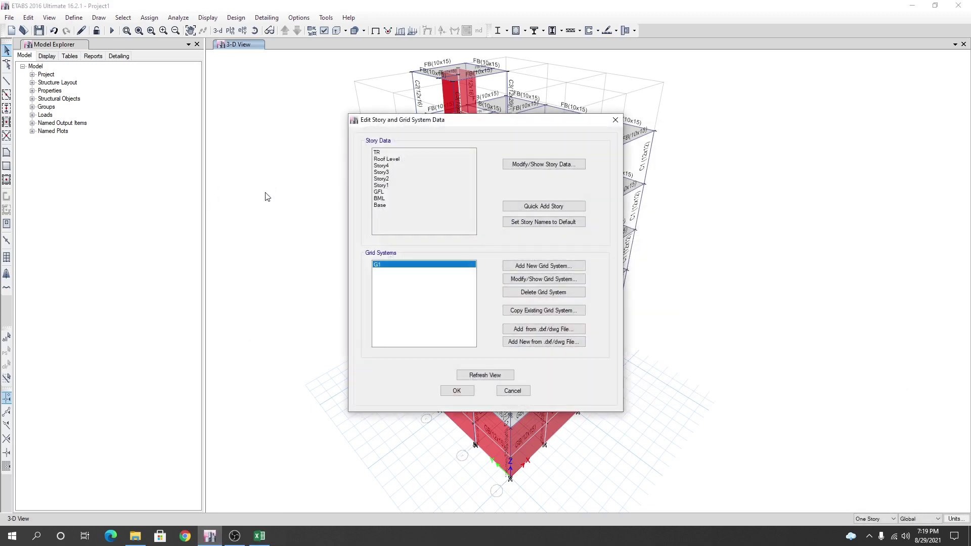
left_click(557, 168)
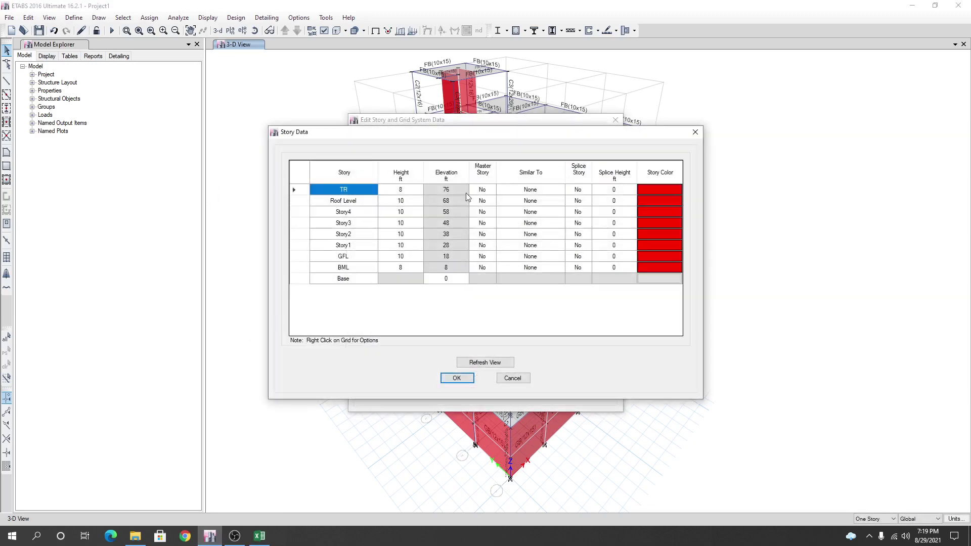
left_click(451, 191)
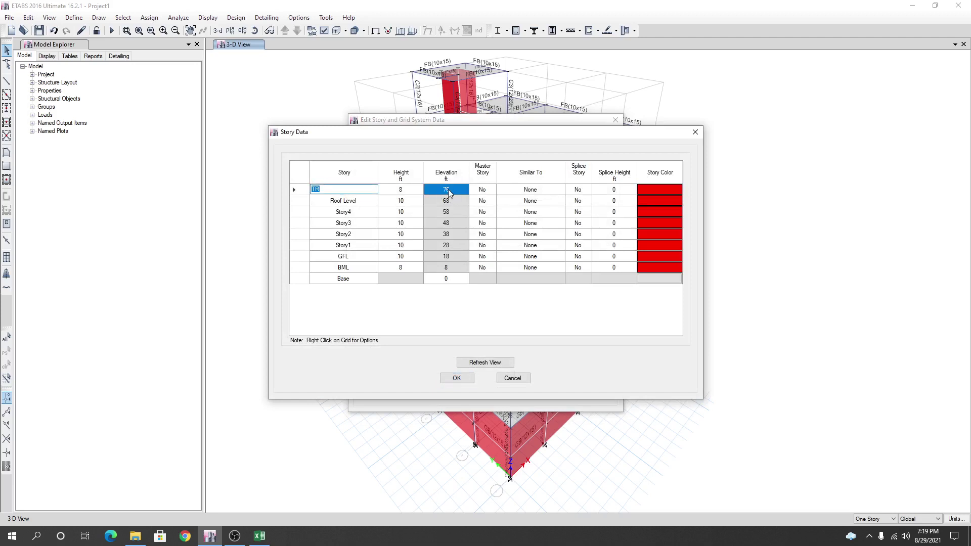
Switch back to Excel and set the height above base in F10 to 76 ft.
left_click(261, 530)
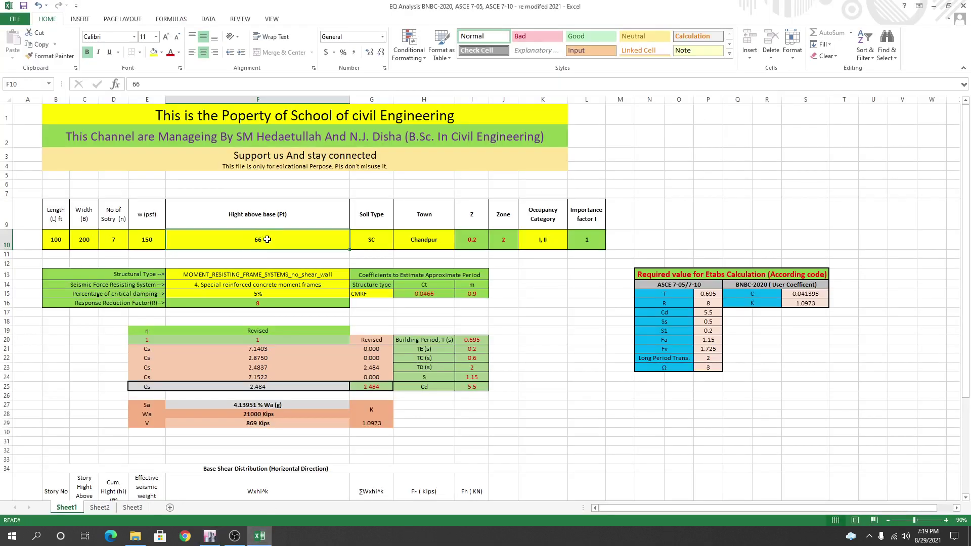
type("7")
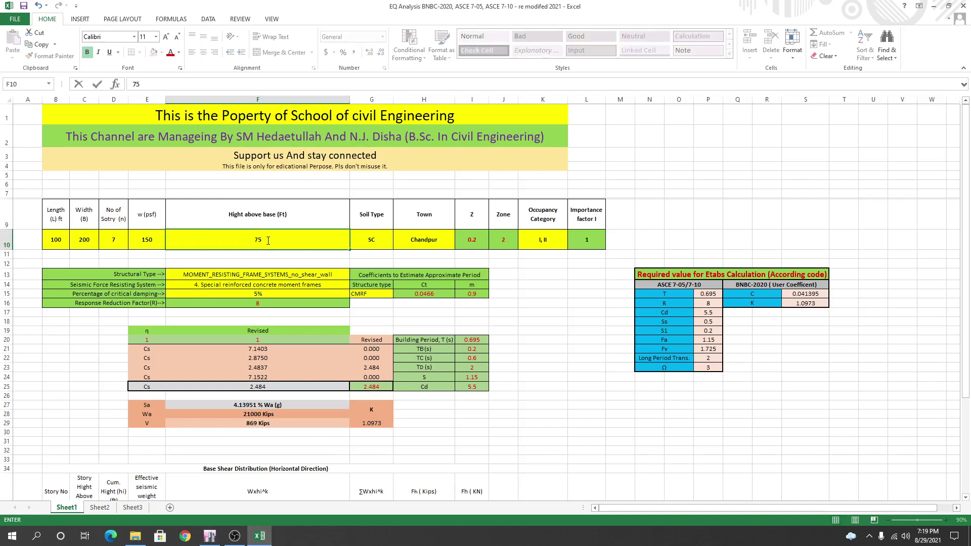
key("Return")
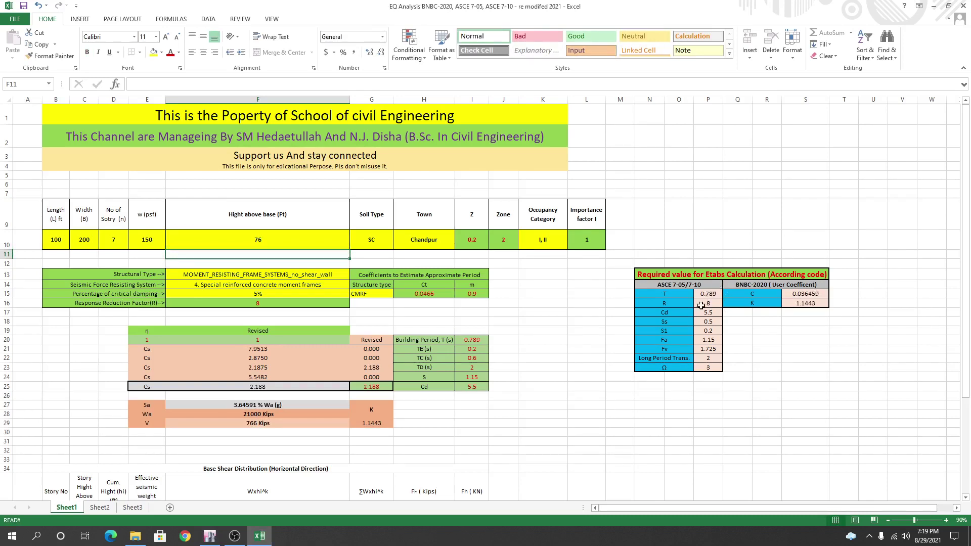
left_click(573, 411)
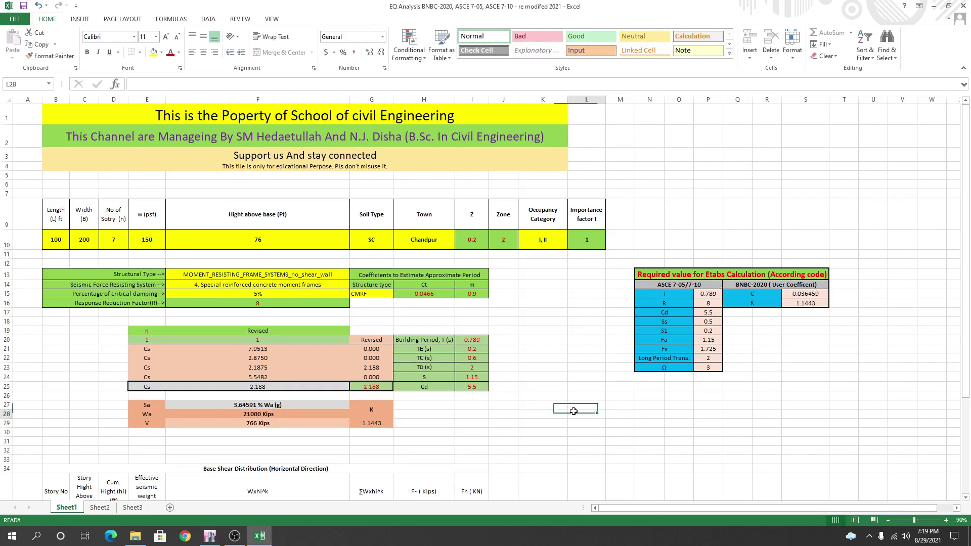
Set the soil type in G10 to SB.
left_click(377, 240)
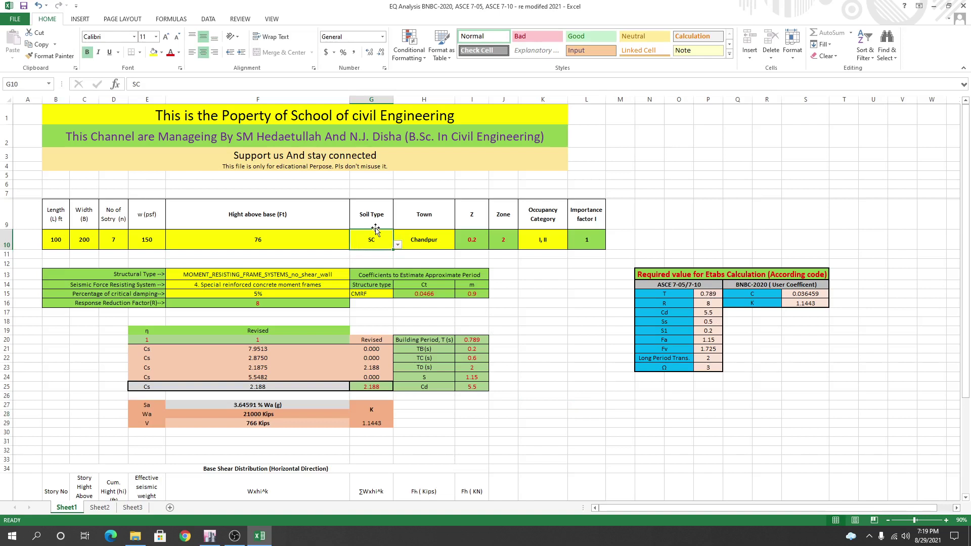
left_click(398, 244)
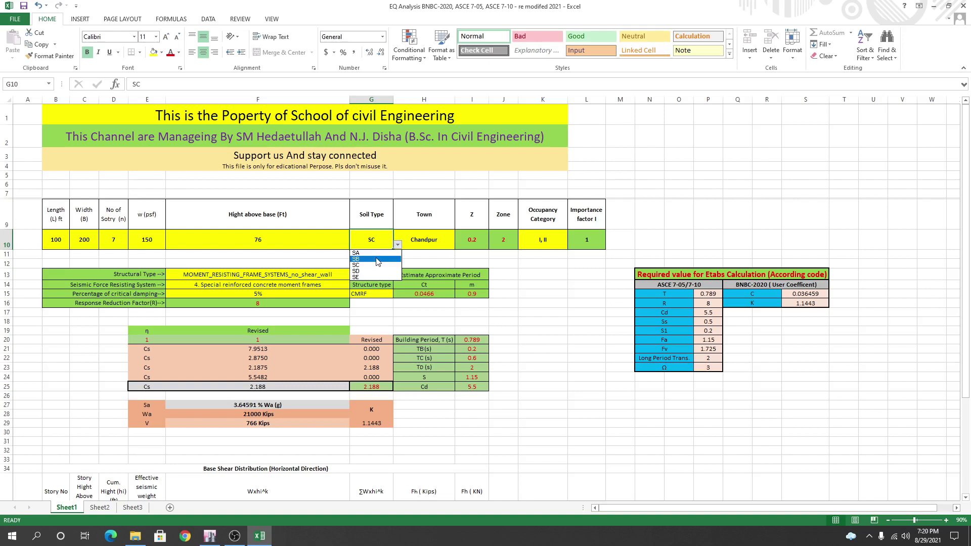
left_click(365, 260)
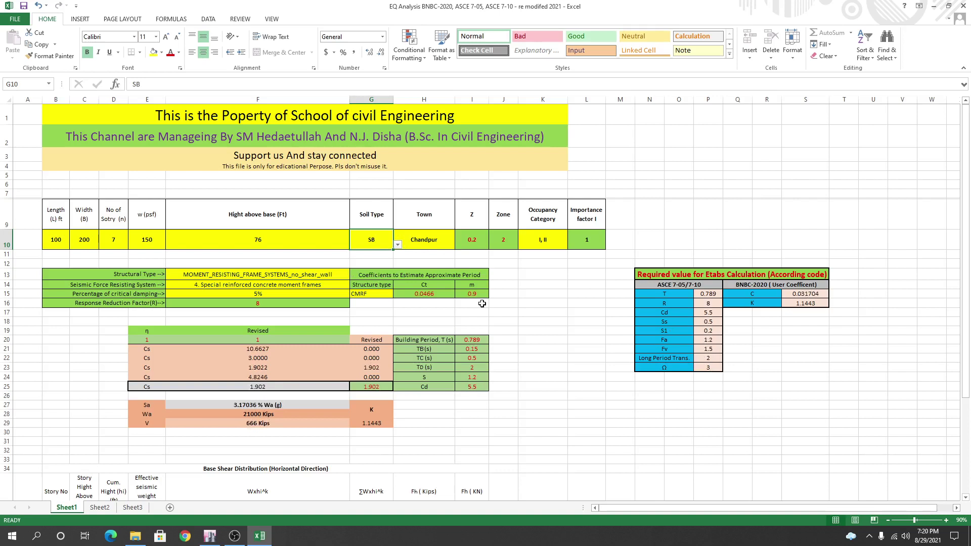
Change the town in H10 to Bogra.
left_click(452, 247)
left_click(460, 245)
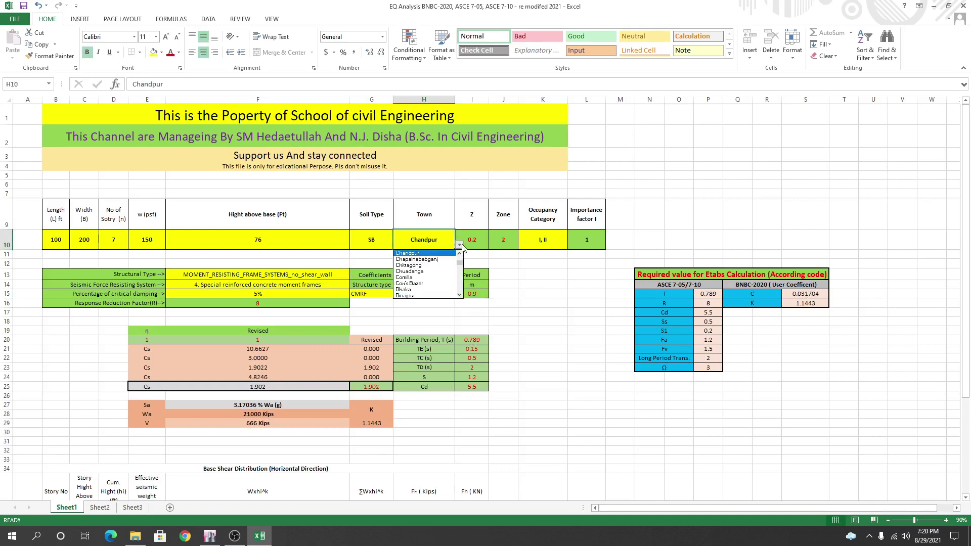
scroll(460, 264, "up", 3)
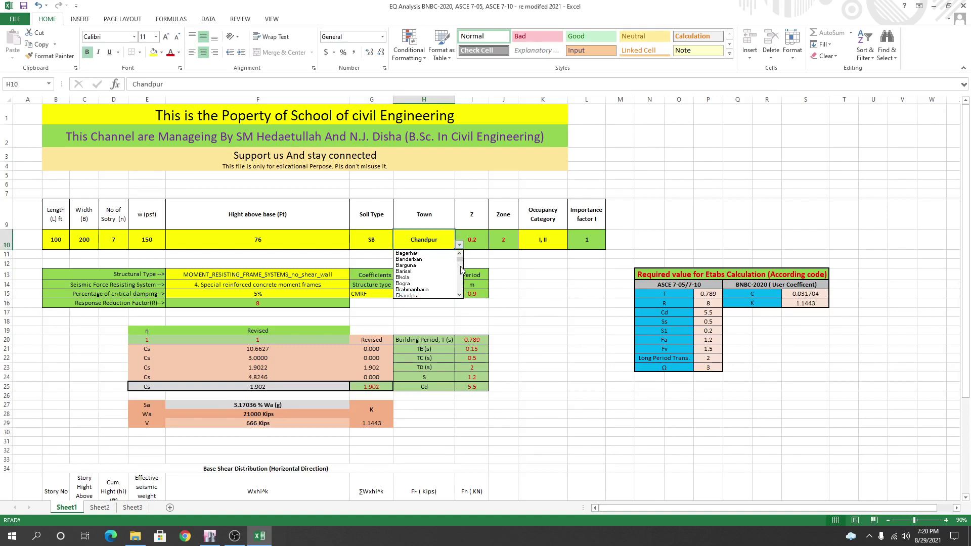
left_click(407, 283)
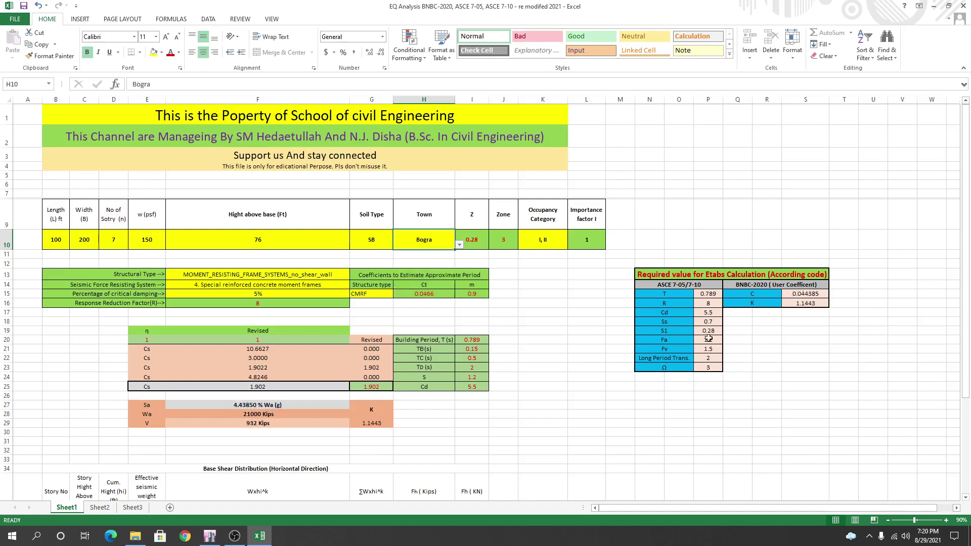
left_click(529, 334)
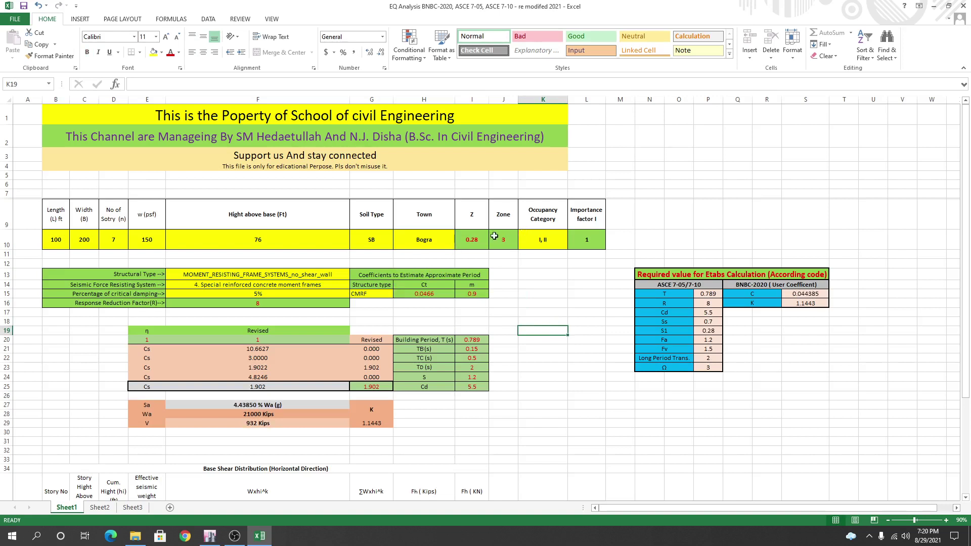
Choose occupancy category I, II in K10.
left_click(546, 245)
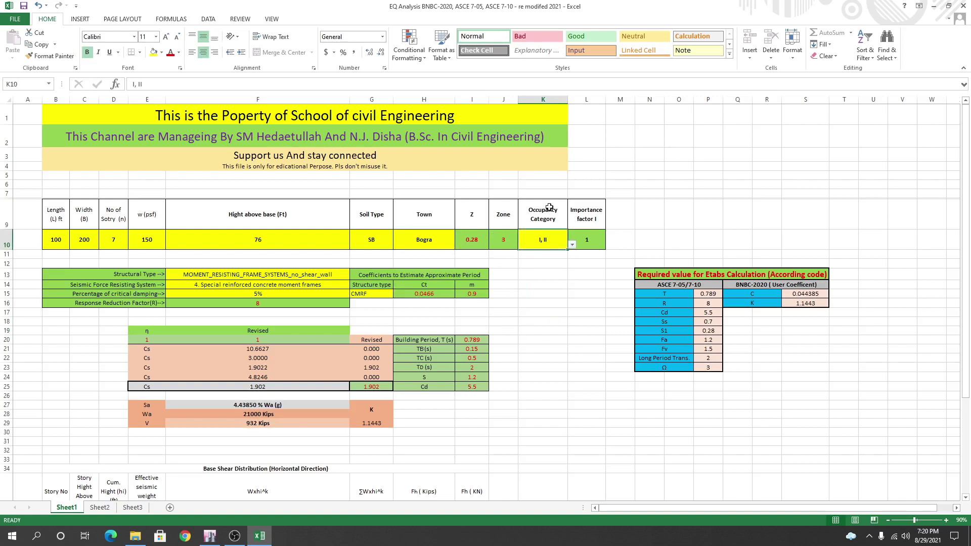
left_click(572, 245)
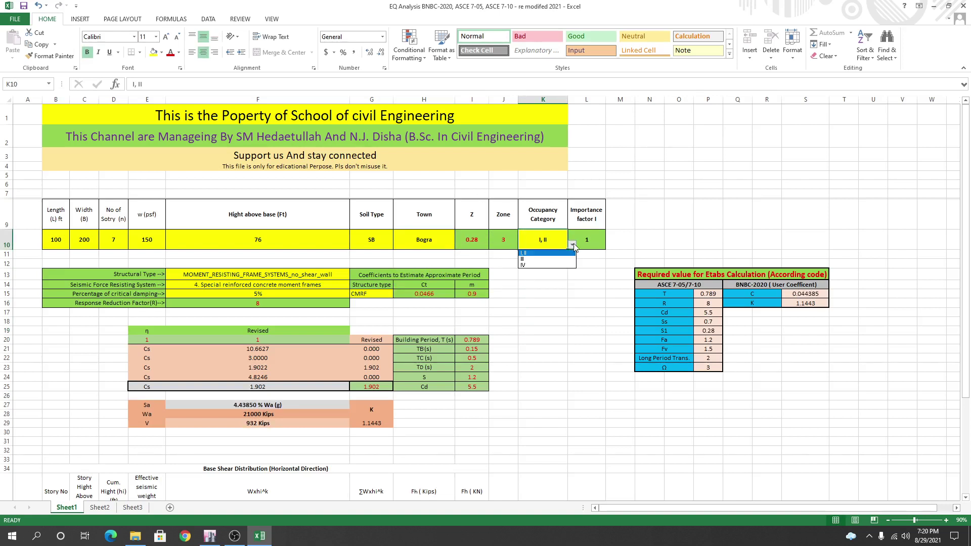
left_click(530, 253)
left_click(563, 286)
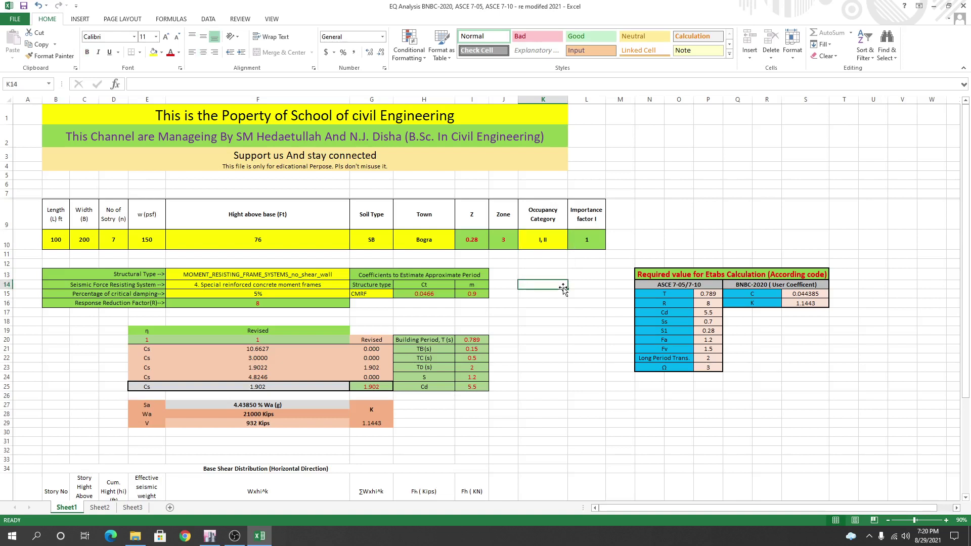
Set the structural type in F13 to DUAL_SYSTEMS_SPECIAL_MOMENT_FRAMES.
left_click(255, 275)
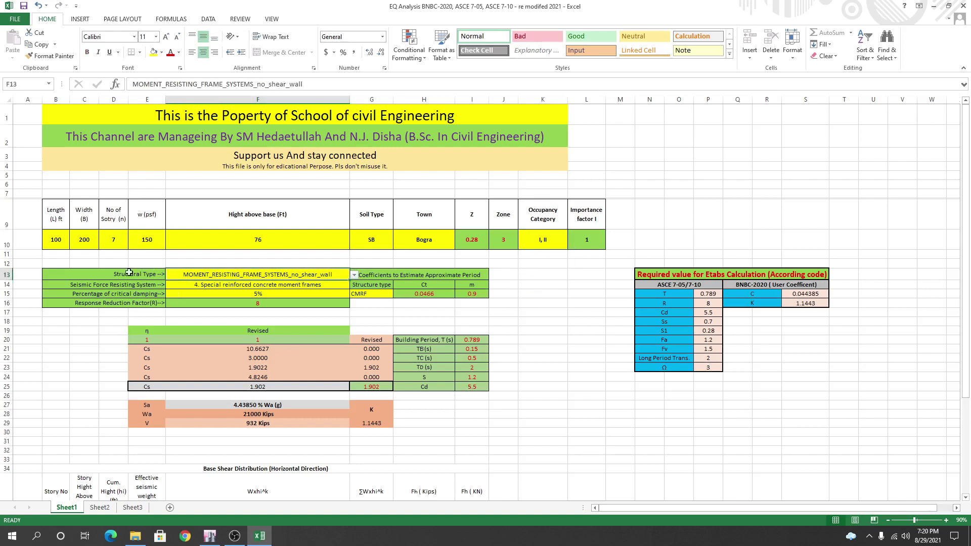
left_click(355, 276)
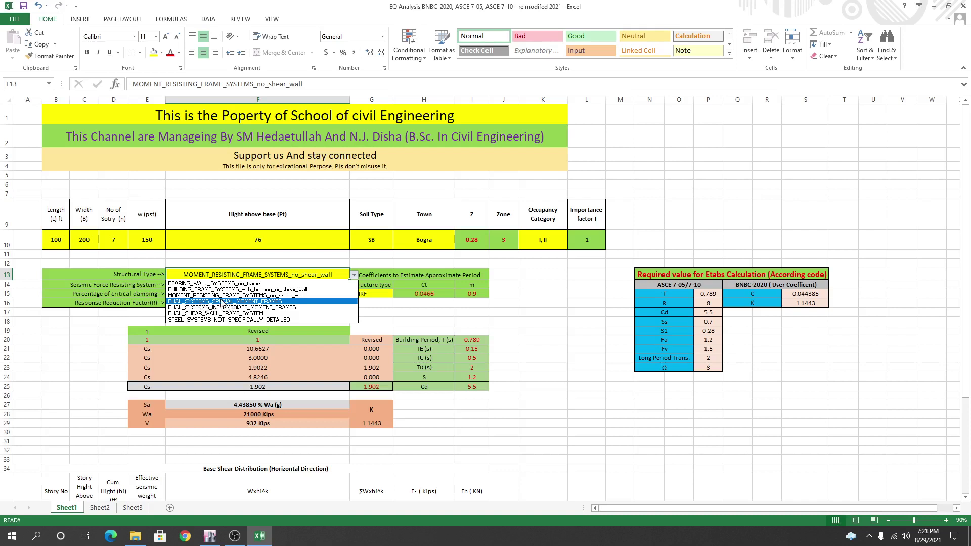
left_click(267, 302)
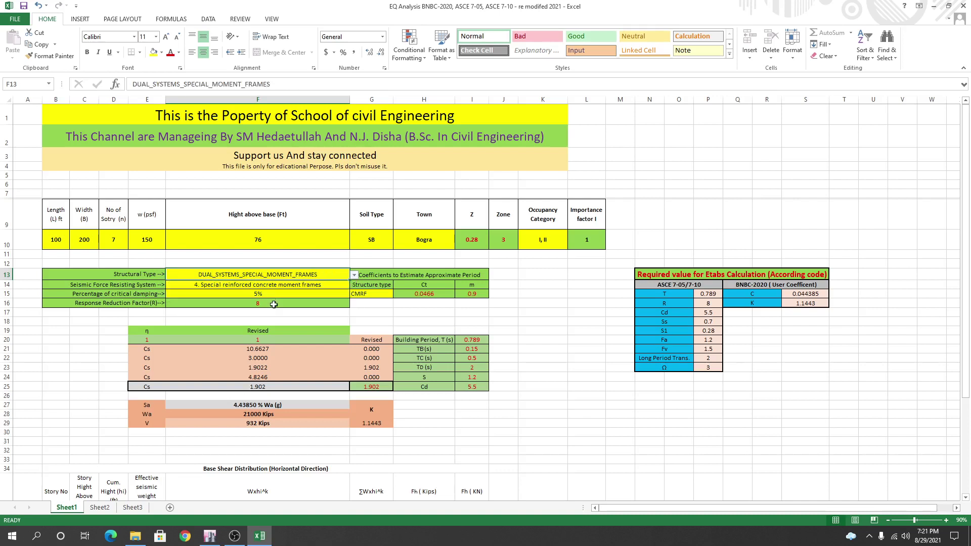
Set the seismic force resisting system to "3. Special reinforced concrete shear walls" and check the percentage of critical damping.
left_click(337, 286)
left_click(354, 286)
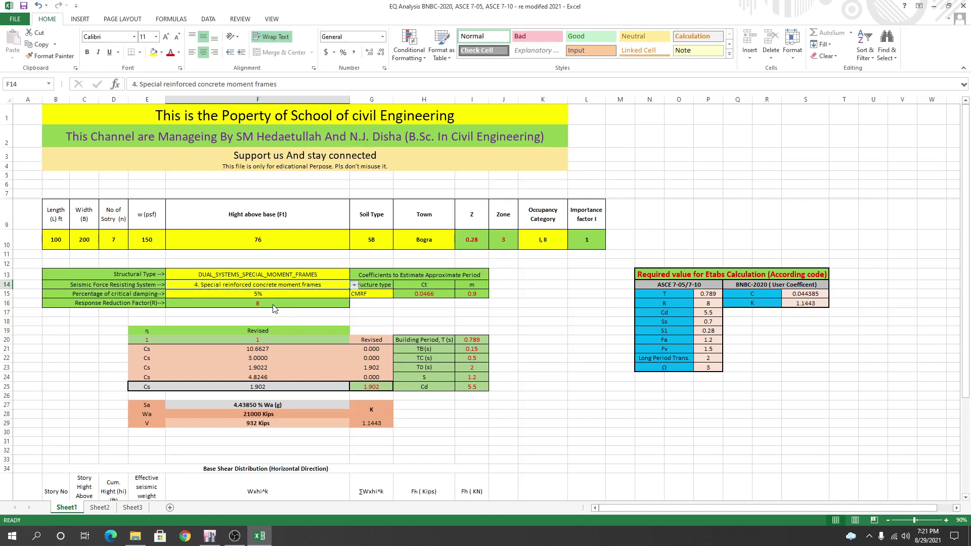
left_click(273, 304)
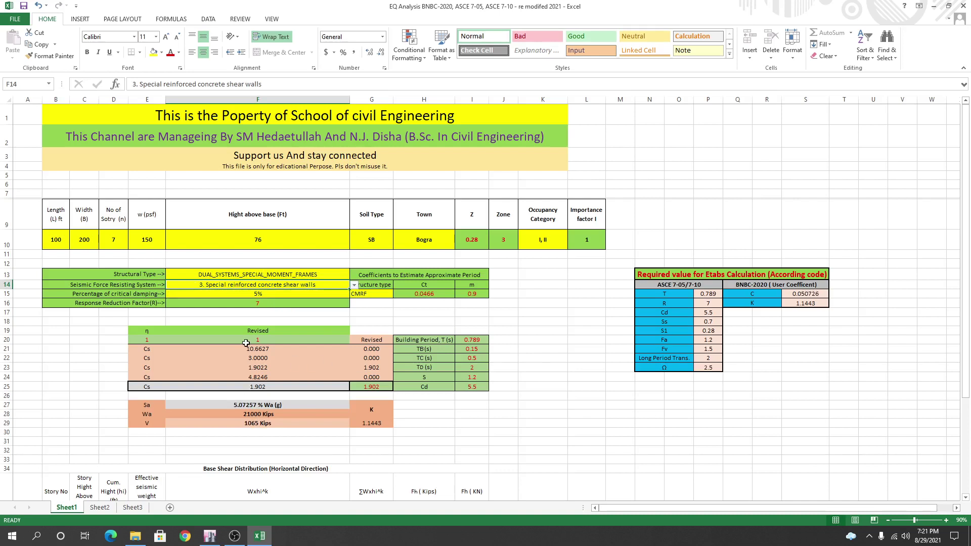
left_click(257, 294)
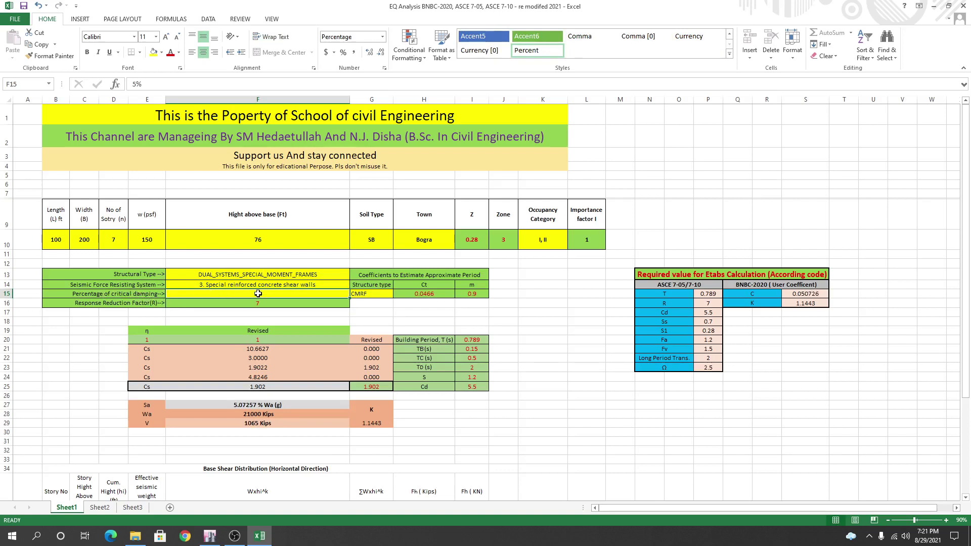
left_click(564, 393)
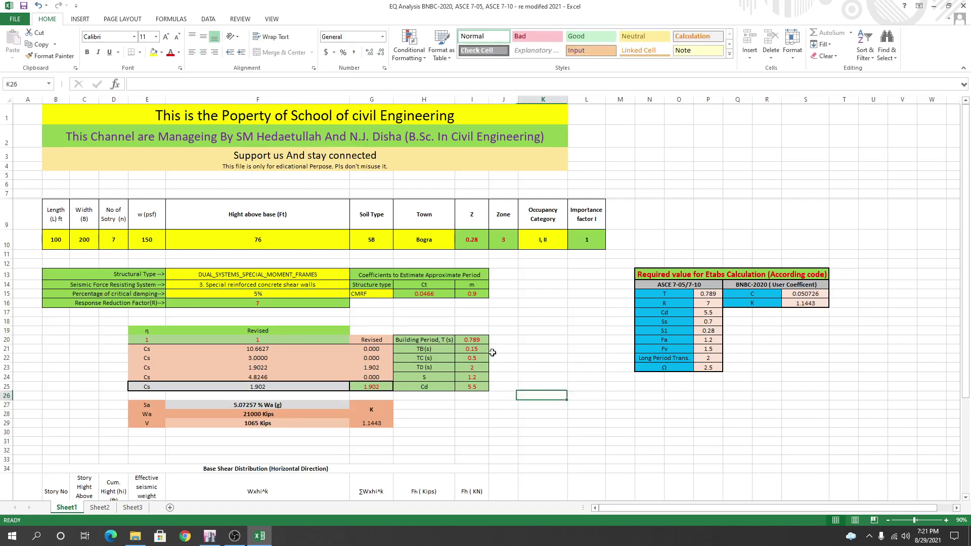
Choose CMRF as the structure type in G15 for the approximate period coefficients.
left_click(368, 294)
left_click(398, 295)
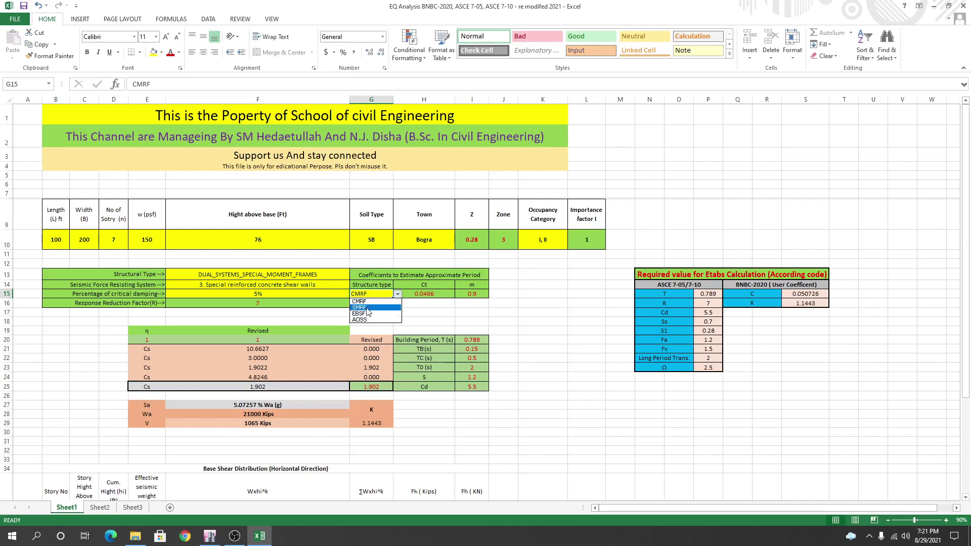
left_click(376, 302)
left_click(416, 310)
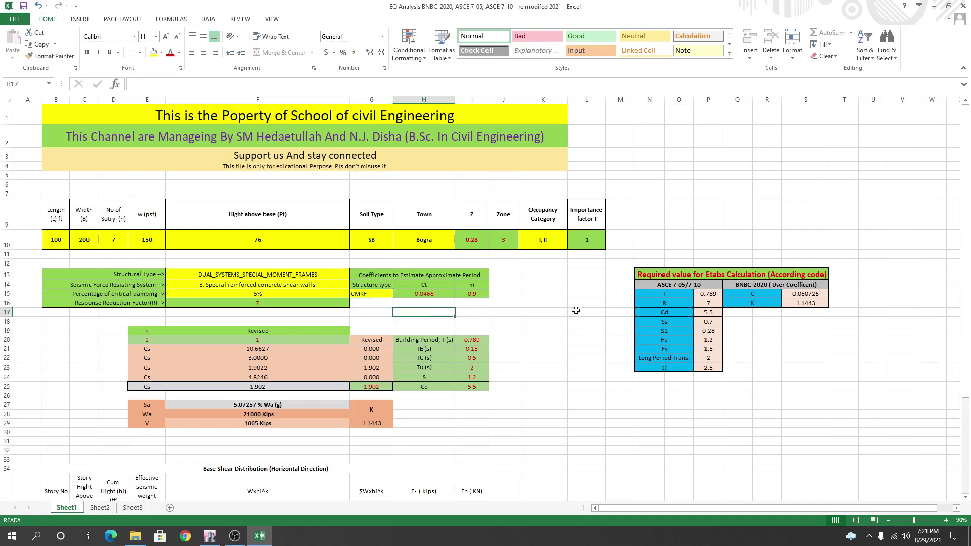
left_click(683, 414)
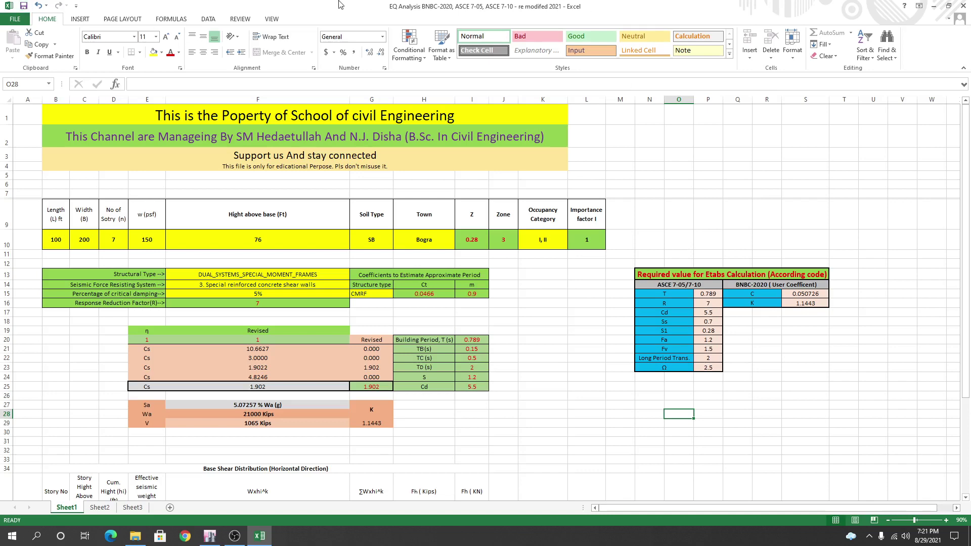
Restore the spreadsheet to a smaller floating window and resize and place it over the ETABS model.
left_click_drag(344, 6, 575, 50)
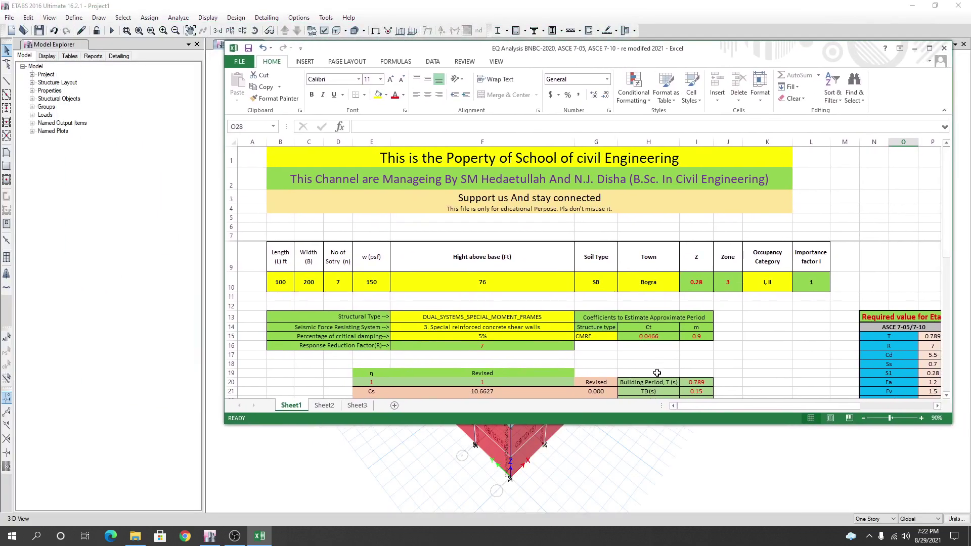
left_click_drag(697, 426, 752, 457)
left_click_drag(716, 53, 752, 53)
Switch to ETABS, cancel the story and grid dialogs, and move its window so the spreadsheet's required values show beside it.
left_click(260, 536)
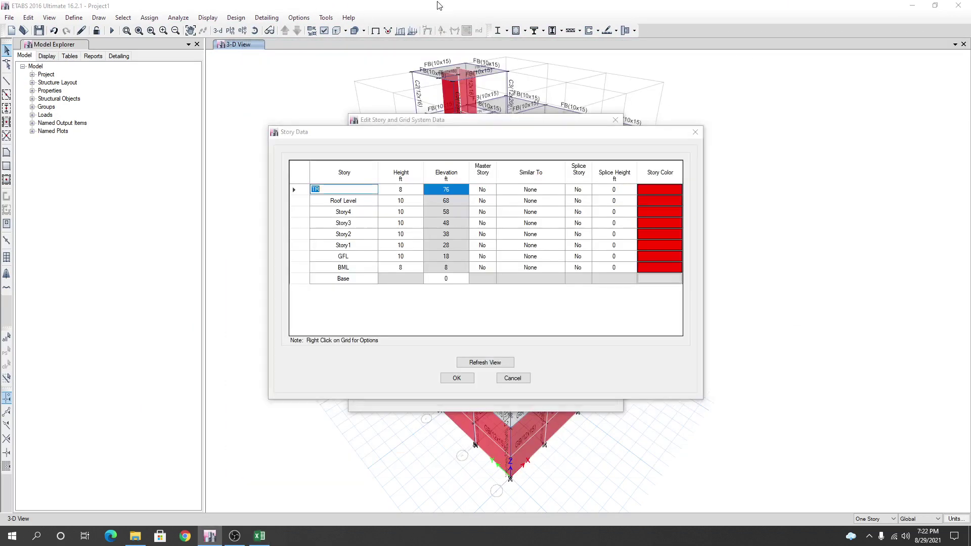
left_click(512, 378)
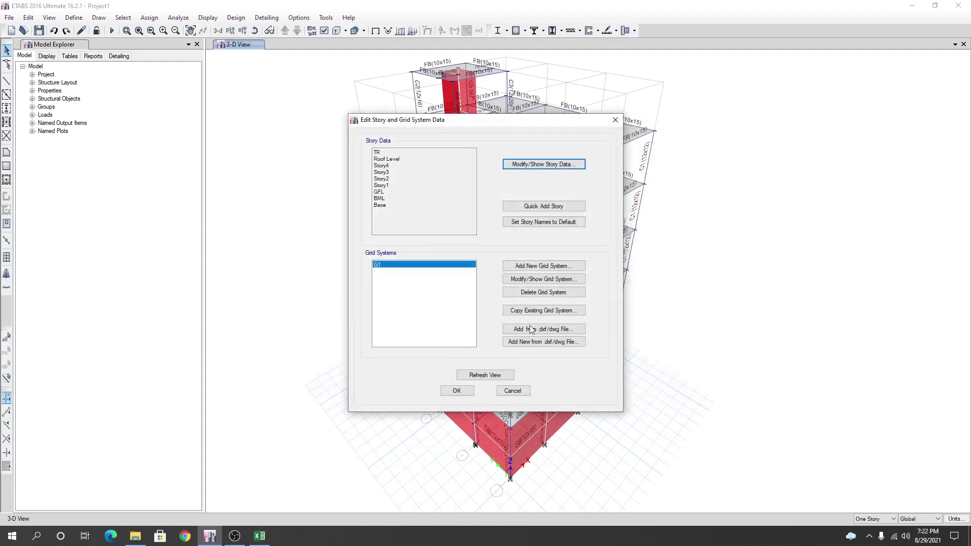
left_click(512, 390)
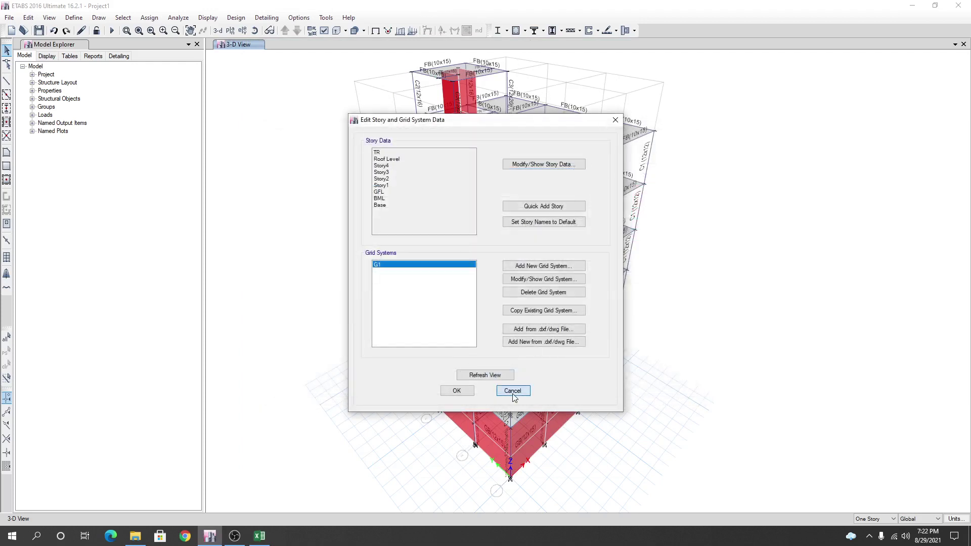
left_click_drag(529, 12, 444, 1)
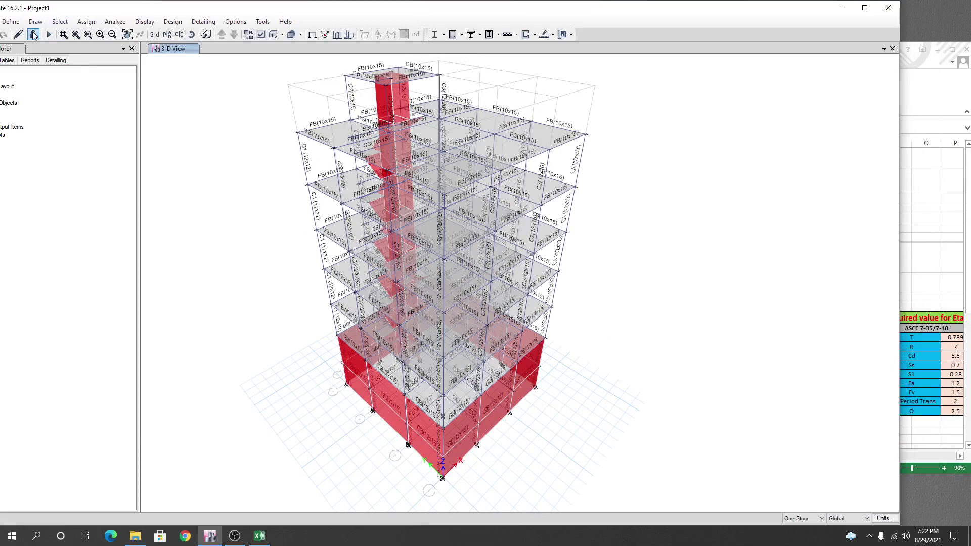
Open the ASCE 7-05 lateral load settings of the EQx load pattern.
left_click(11, 22)
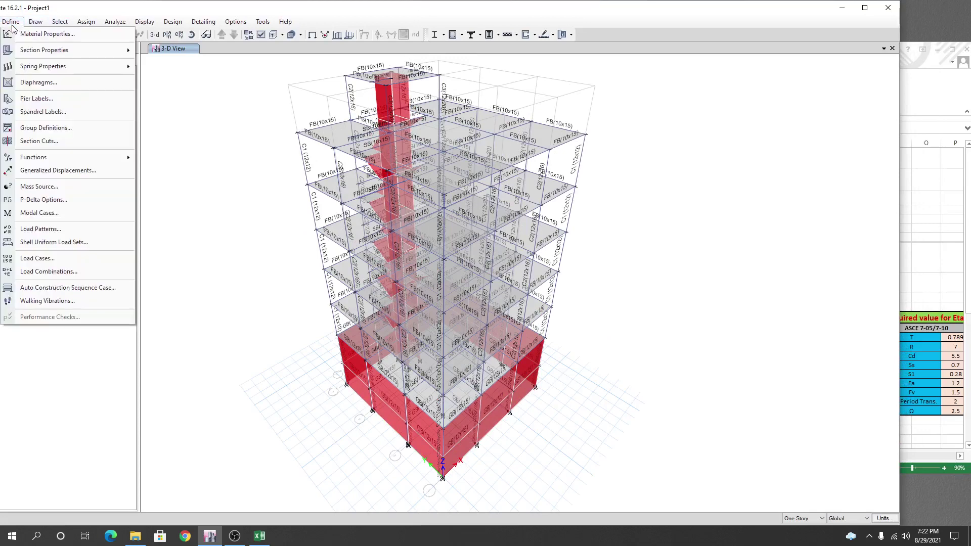
left_click(65, 230)
left_click_drag(444, 197, 328, 187)
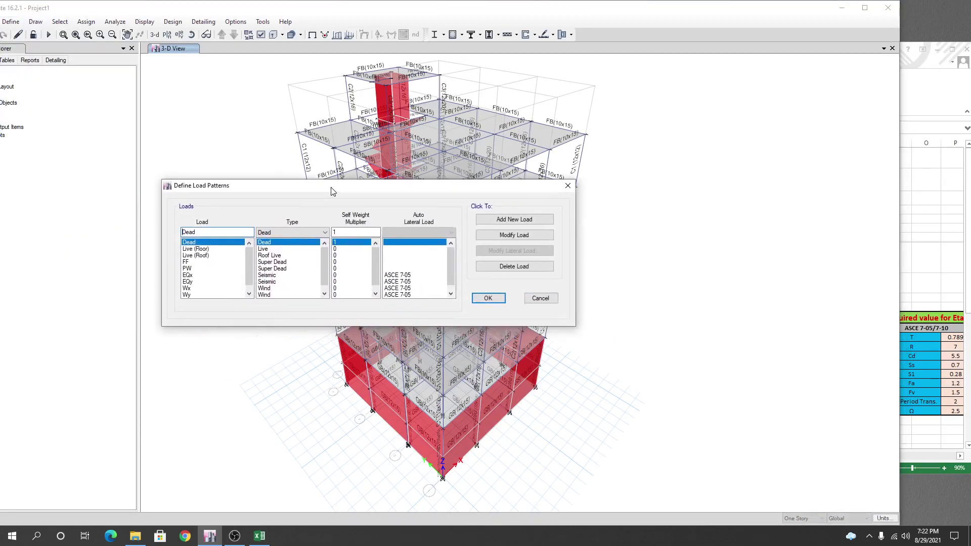
left_click(196, 278)
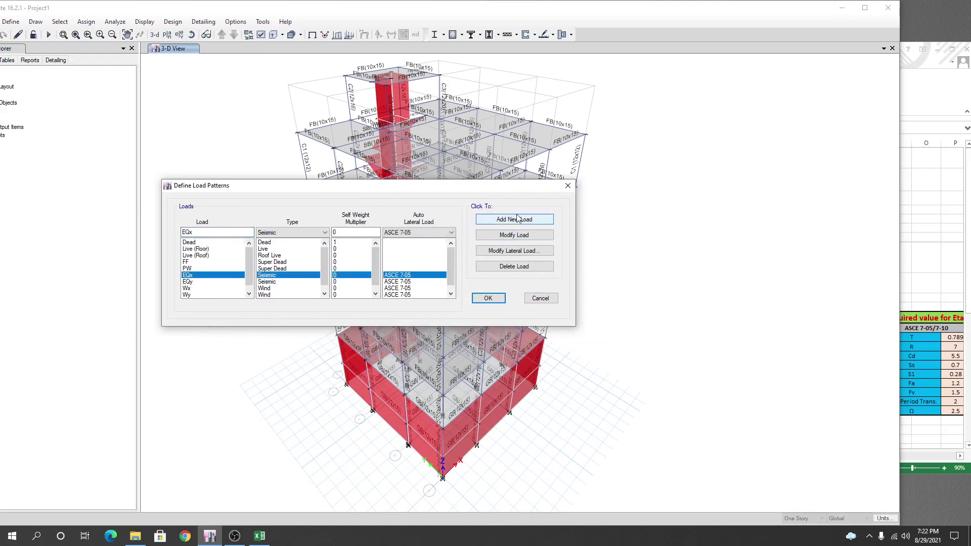
left_click(516, 253)
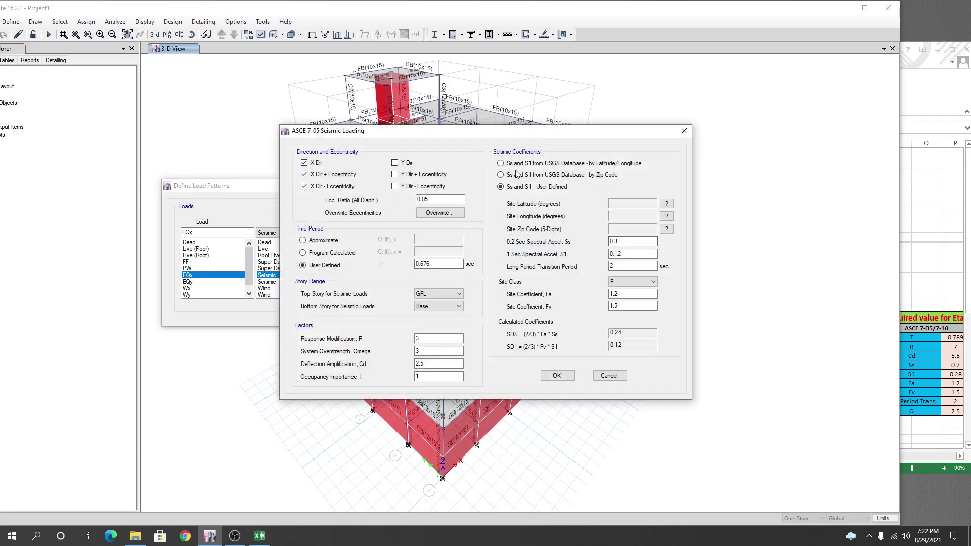
left_click(500, 163)
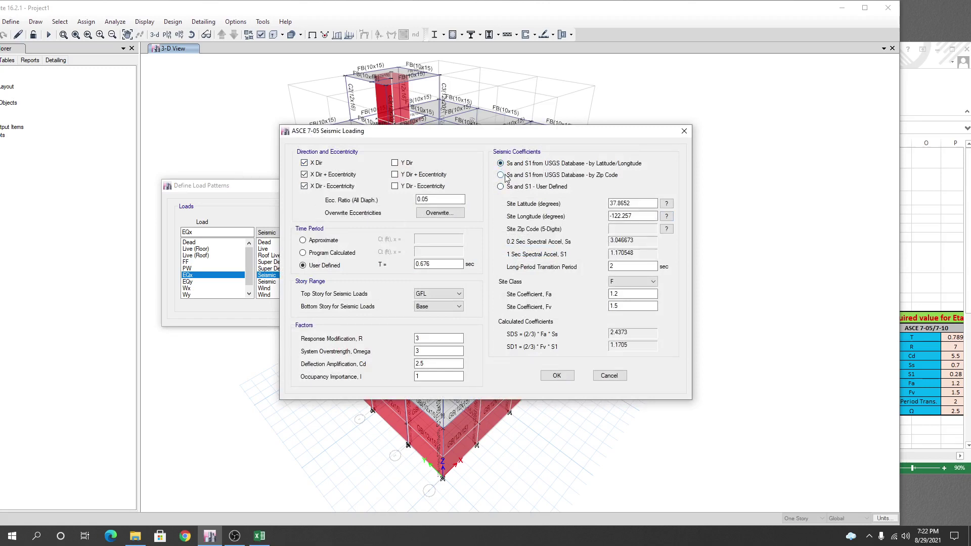
left_click(509, 176)
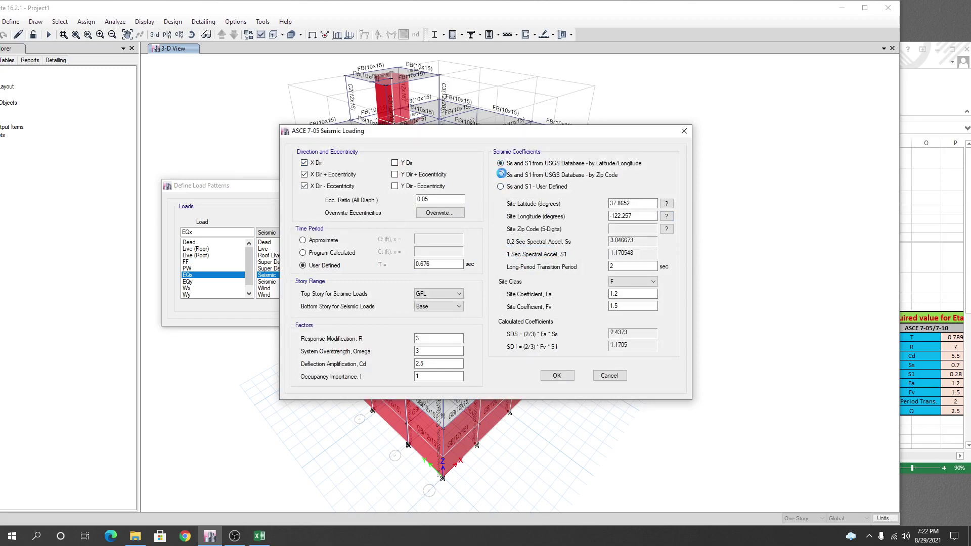
left_click(503, 187)
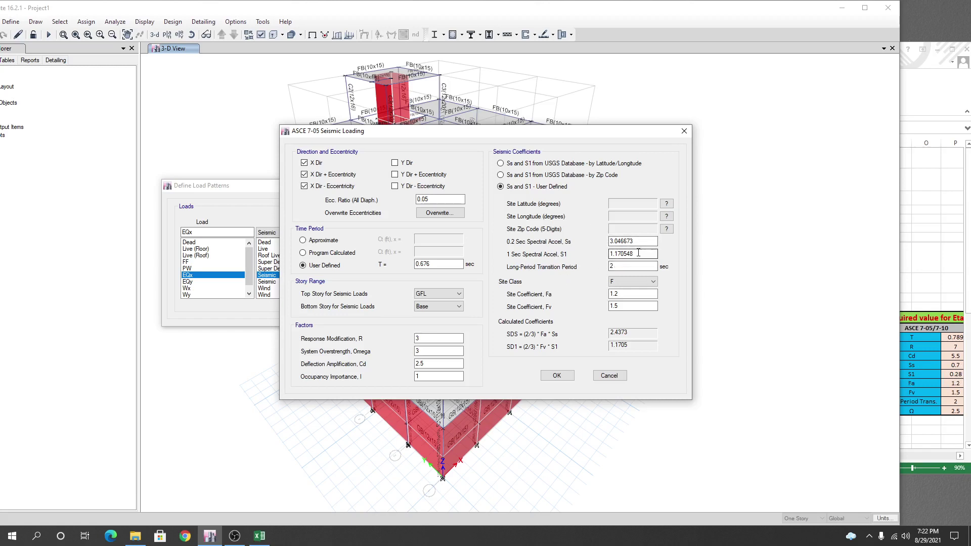
Set EQx's user-defined S1 to 0.28 and Ss to 0.7, with a long-period transition period of 2 sec.
left_click_drag(650, 253, 583, 254)
type("0.28")
double_click(620, 242)
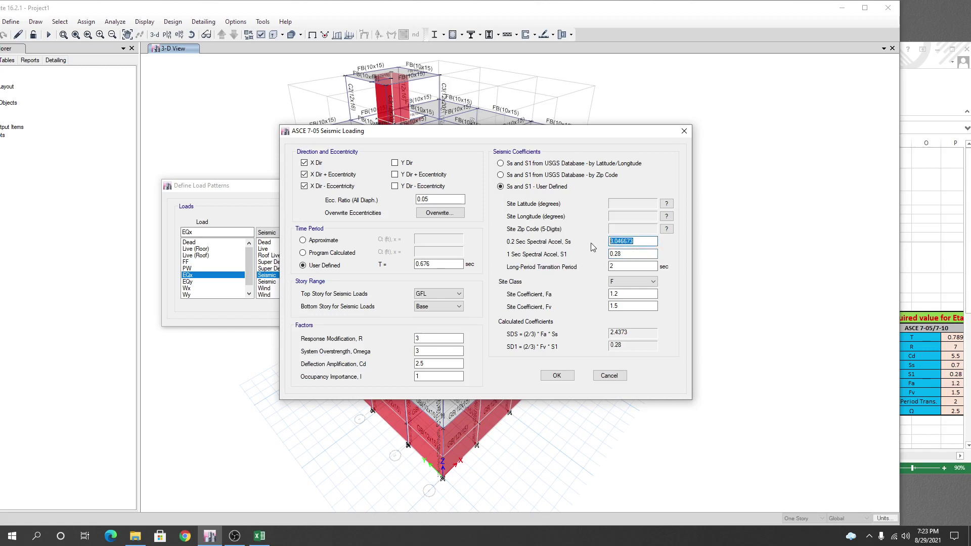
key("BackSpace")
left_click(628, 266)
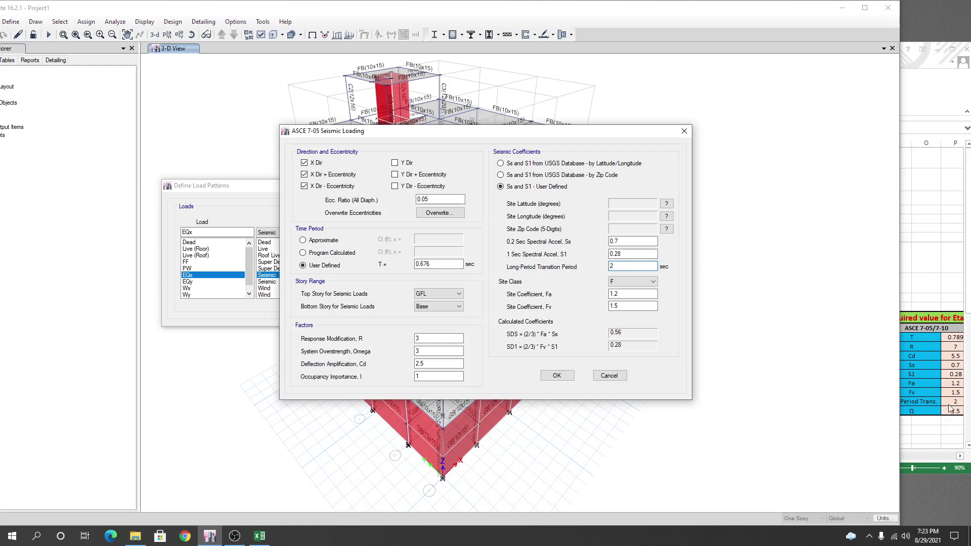
left_click(618, 269)
Set the site class to F with site coefficients Fa 1.2 and Fv 1.5 for EQx.
left_click(632, 281)
left_click(622, 295)
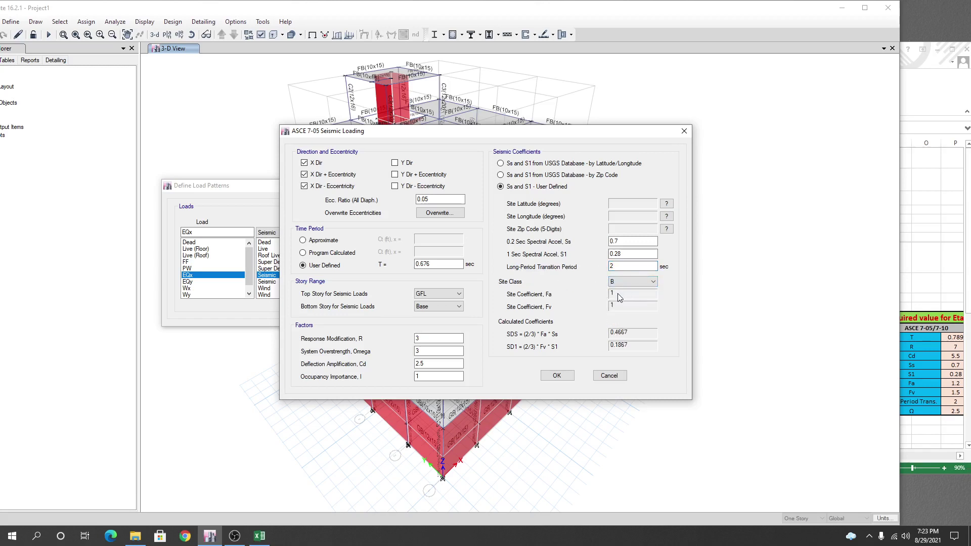
left_click(616, 284)
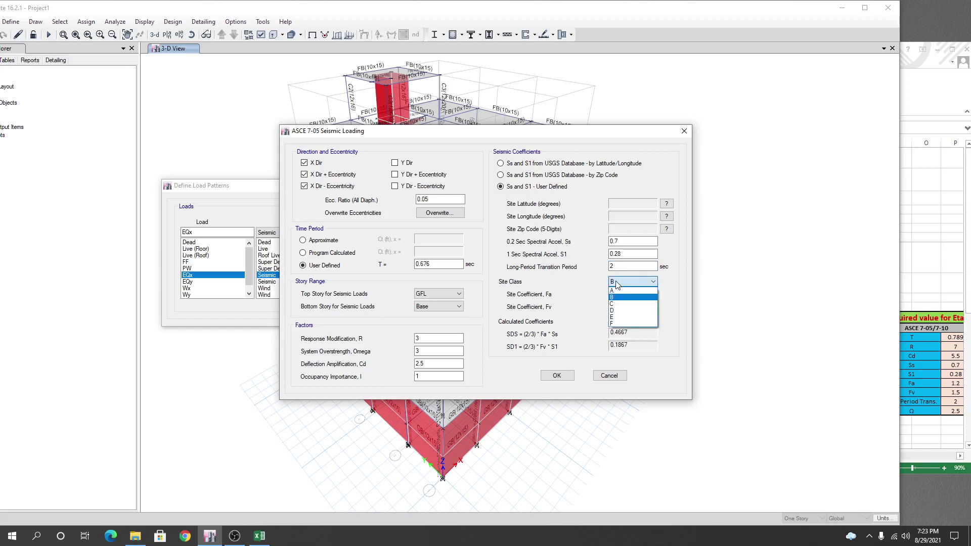
left_click(619, 324)
left_click(623, 307)
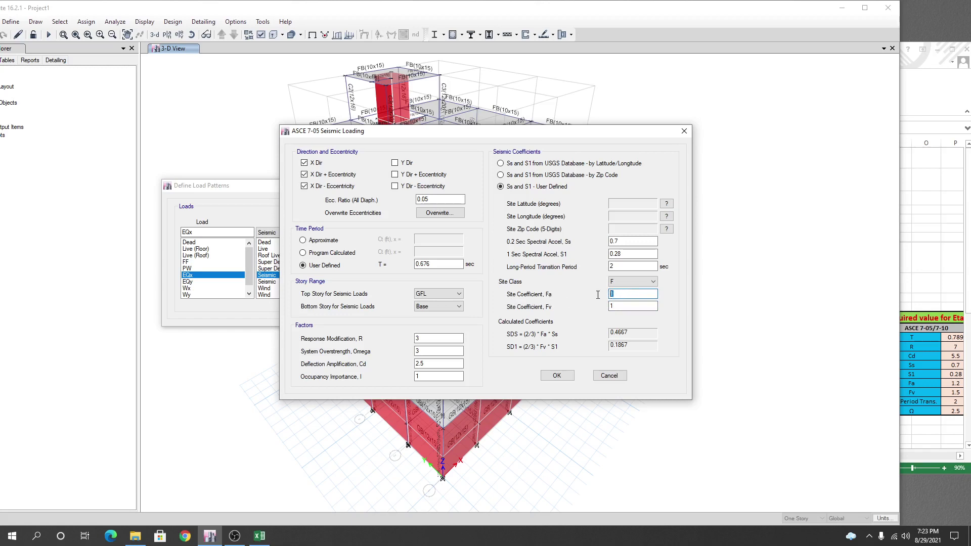
type(".2")
left_click(626, 306)
left_click(628, 293)
Set EQx's response modification R to 7, system overstrength Omega to 2.5, deflection amplification Cd to 5.5 and occupancy importance to 1.
left_click_drag(424, 339, 383, 334)
left_click(425, 350)
left_click(436, 363)
left_click(420, 378)
Check the importance factor in the spreadsheet, save the workbook and return to the EQx seismic loading in ETABS.
left_click(908, 292)
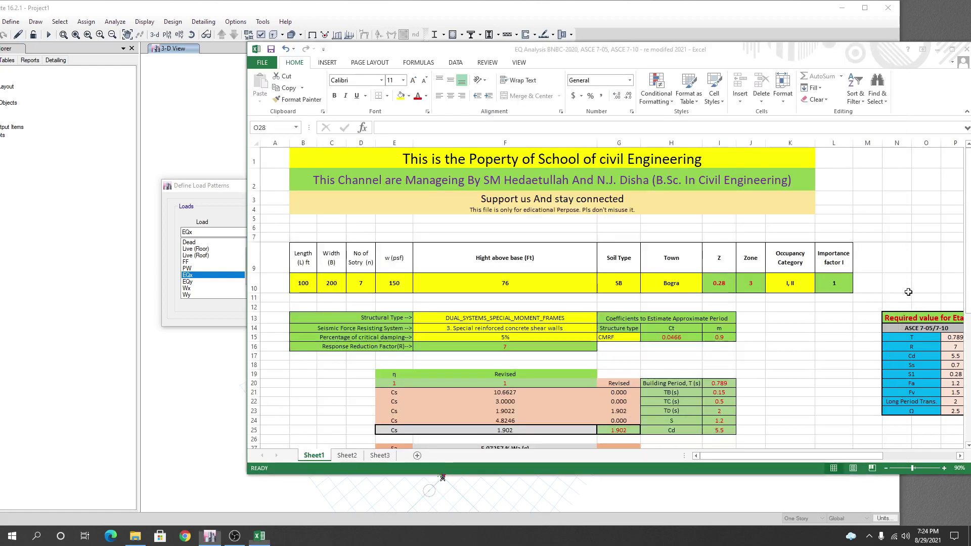
left_click(833, 284)
left_click(833, 365)
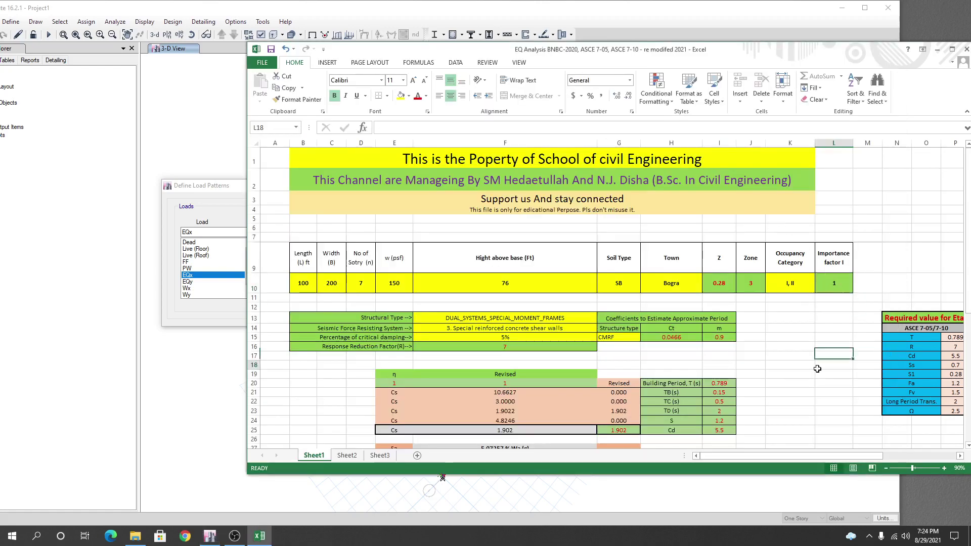
left_click(272, 49)
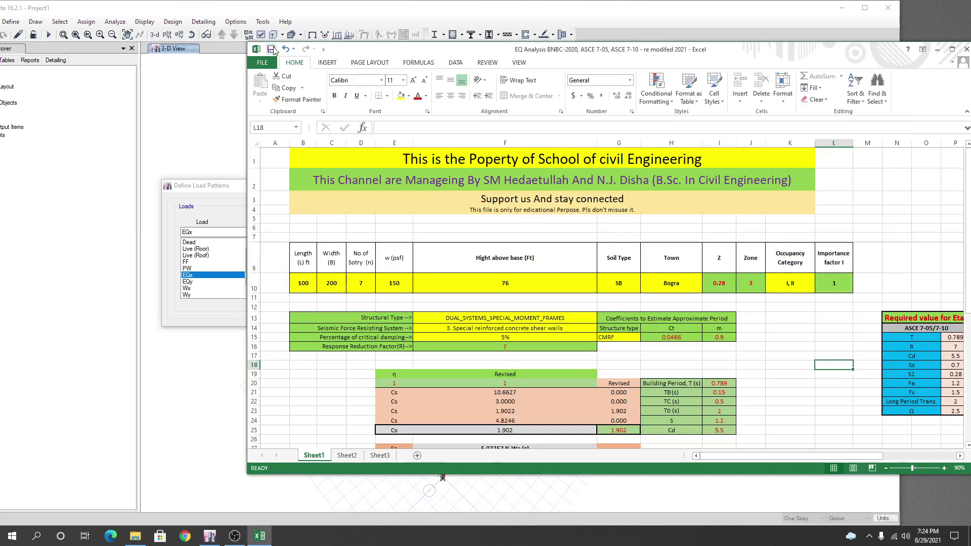
left_click(716, 13)
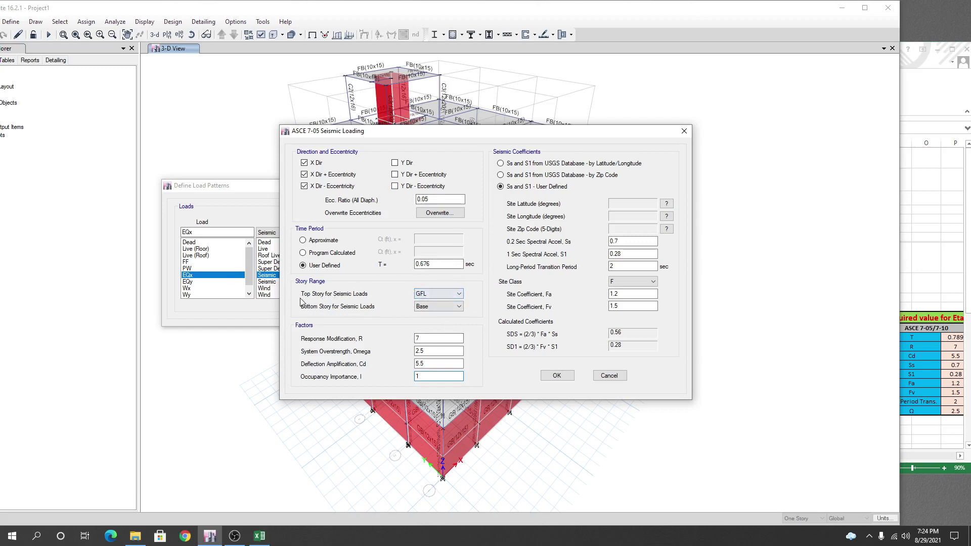
Set EQx's story range for seismic loads from bottom story Base to top story TR.
left_click(436, 307)
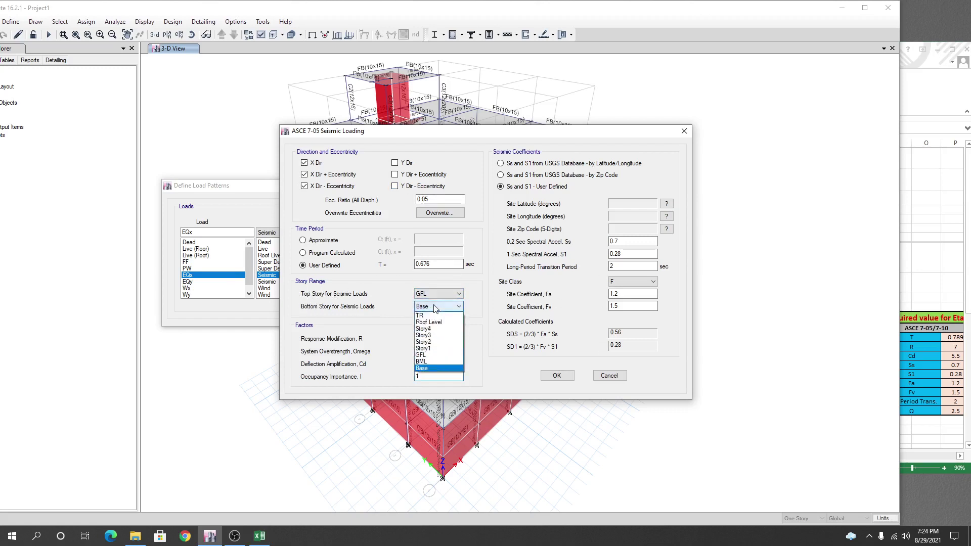
left_click(432, 361)
left_click(438, 294)
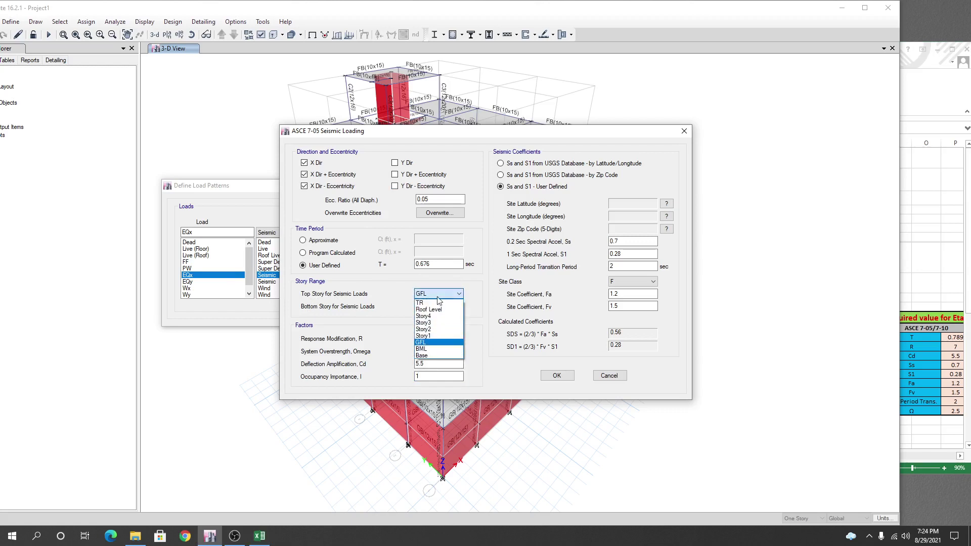
left_click(438, 303)
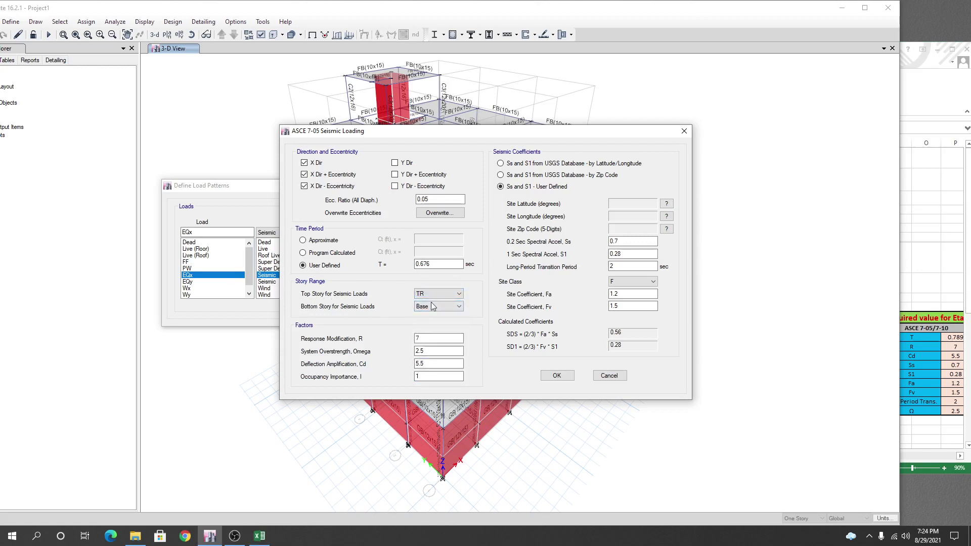
Update EQx's user-defined time period T and accept its seismic loading.
left_click_drag(445, 264, 384, 264)
left_click(442, 265)
left_click(556, 376)
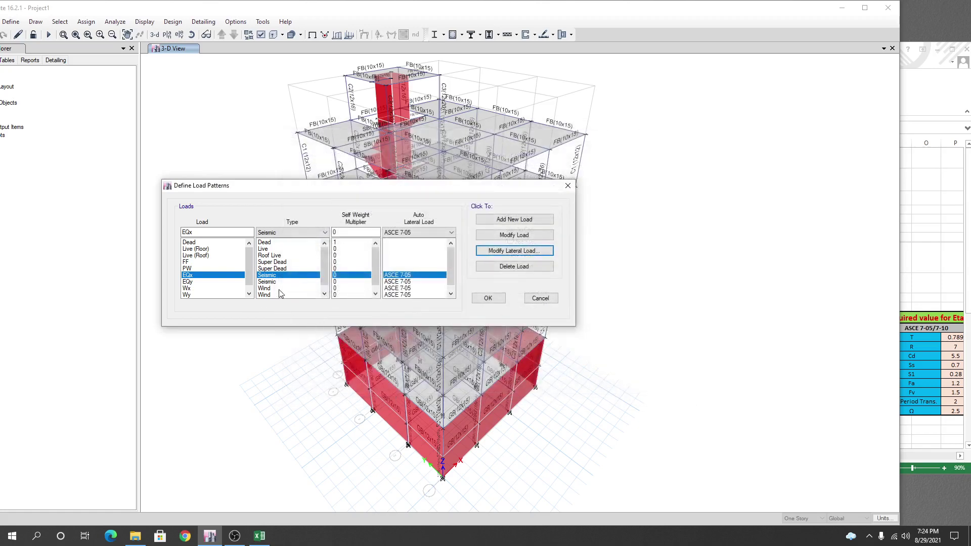
Open the ASCE 7-05 lateral load settings of the EQy load pattern and move the dialog aside.
left_click(272, 283)
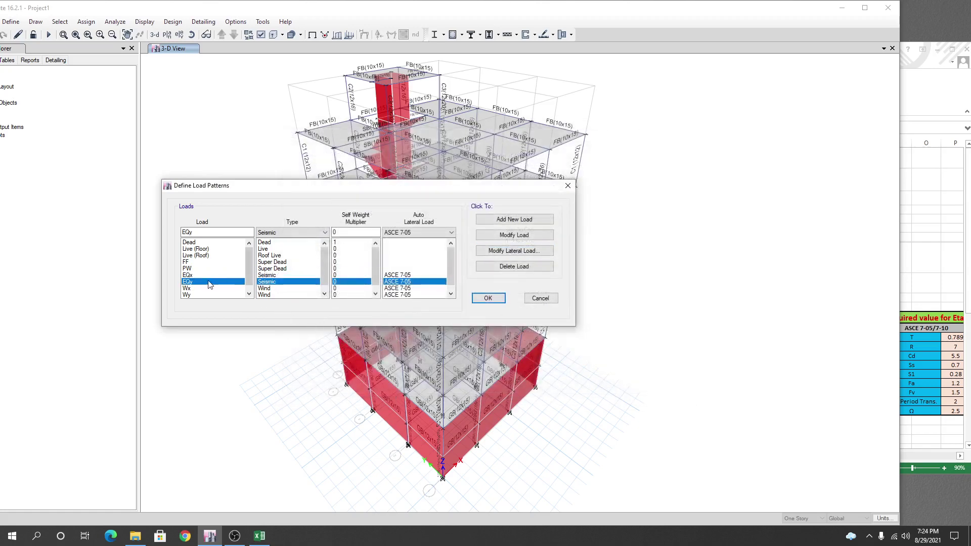
left_click(502, 247)
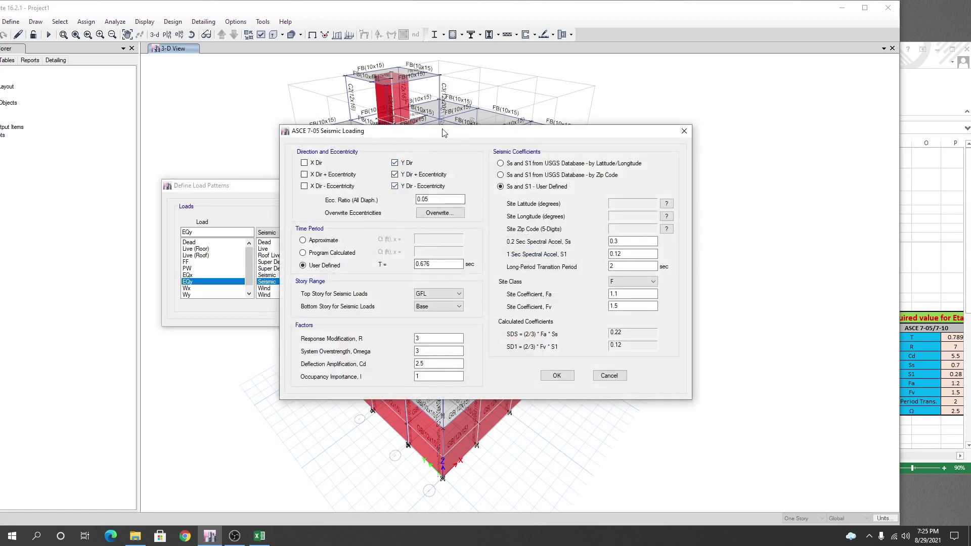
left_click_drag(442, 132, 361, 131)
Set EQy's S1 to 0.28, Ss to 0.7, site coefficient Fa to 1.2 and Fv to 1.5.
left_click(538, 254)
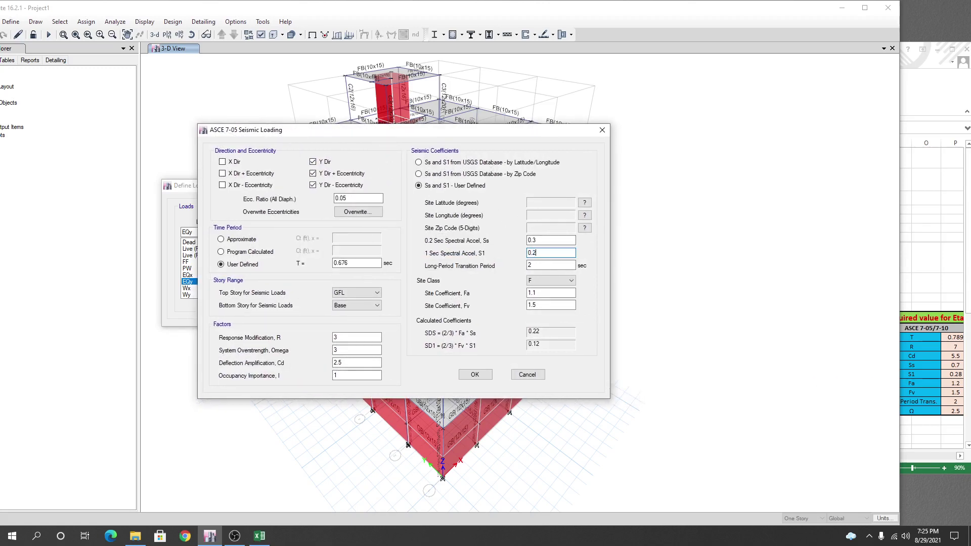
type("8")
left_click(535, 242)
type("7")
left_click(542, 264)
left_click(532, 293)
left_click(565, 304)
Set EQy's factors to R 7, Omega 2.5, Cd 5.5 and importance 1, and accept the seismic loading and load patterns.
double_click(349, 338)
left_click(364, 348)
left_click(348, 362)
type("5.5")
left_click(345, 376)
left_click(480, 374)
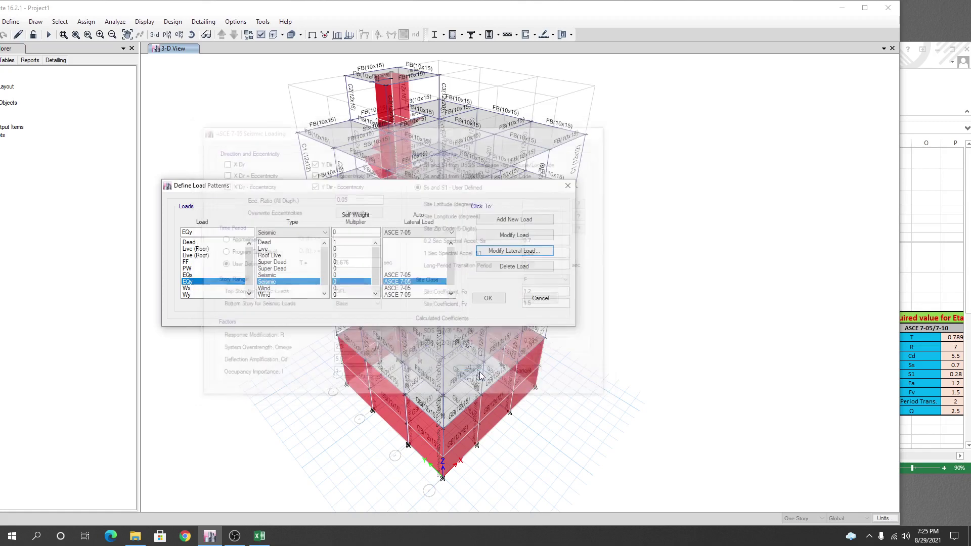
left_click(489, 299)
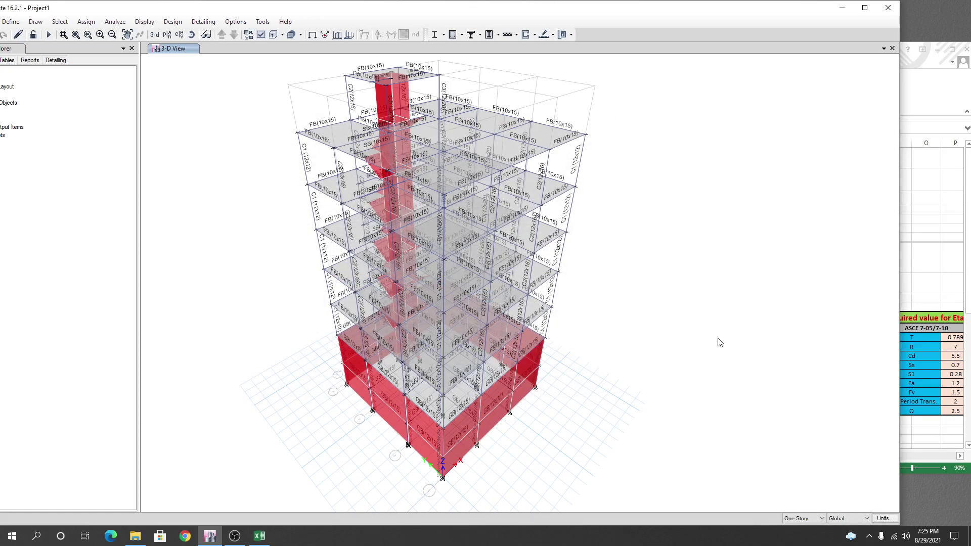
Switch to the EQ Analysis workbook in Excel and maximize its window.
left_click(915, 64)
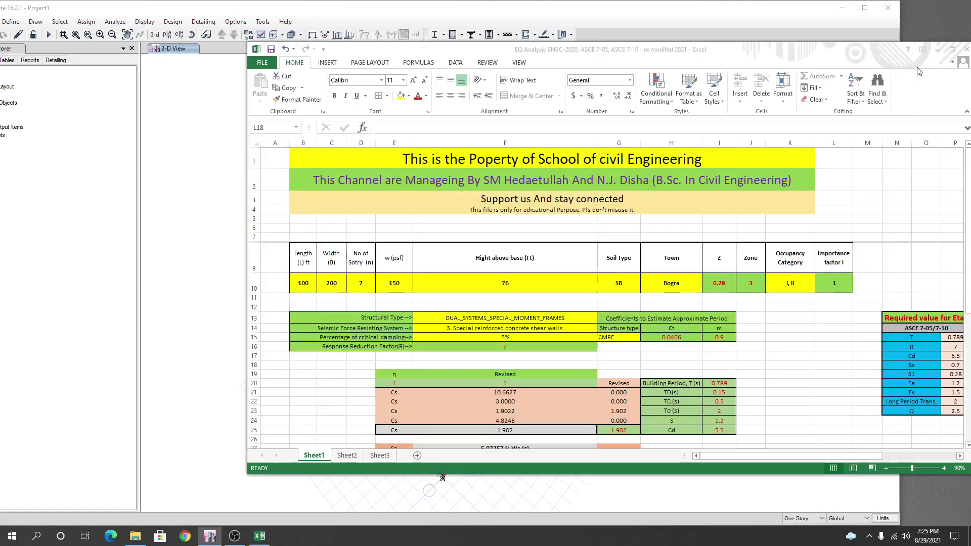
left_click_drag(783, 60, 769, 59)
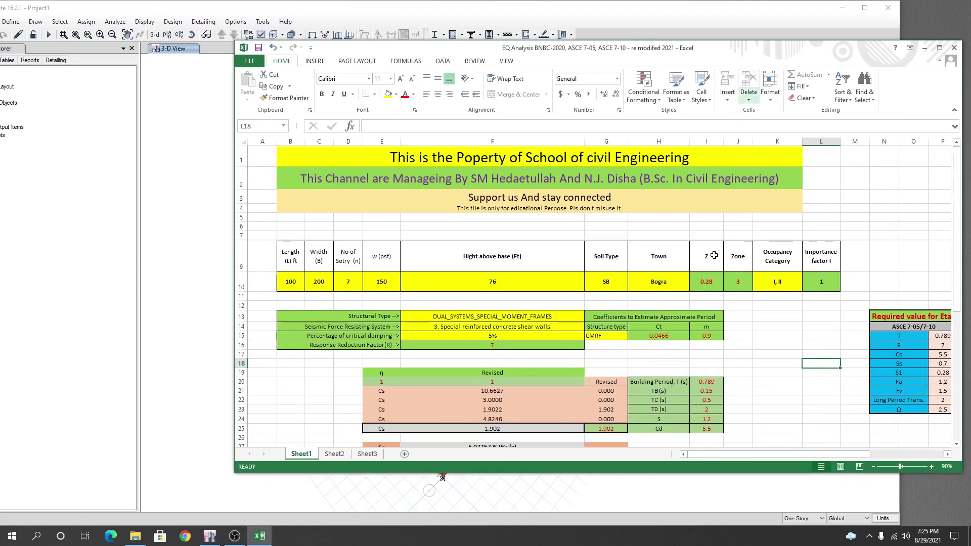
left_click(939, 48)
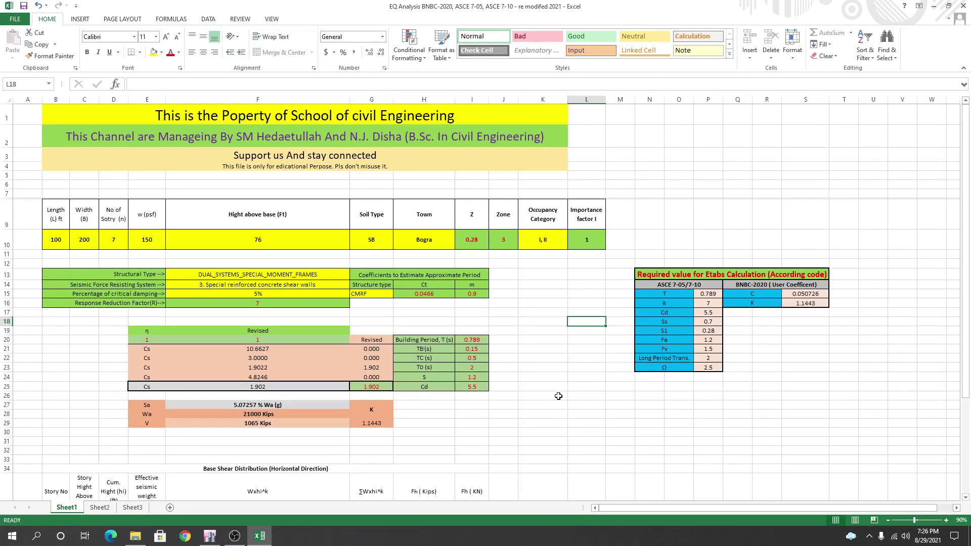
Review Sheet1's building inputs, the required values for ETABS, and the base shear distribution table with its charts.
scroll(556, 397, "down", 4)
scroll(450, 419, "up", 4)
left_click(562, 363)
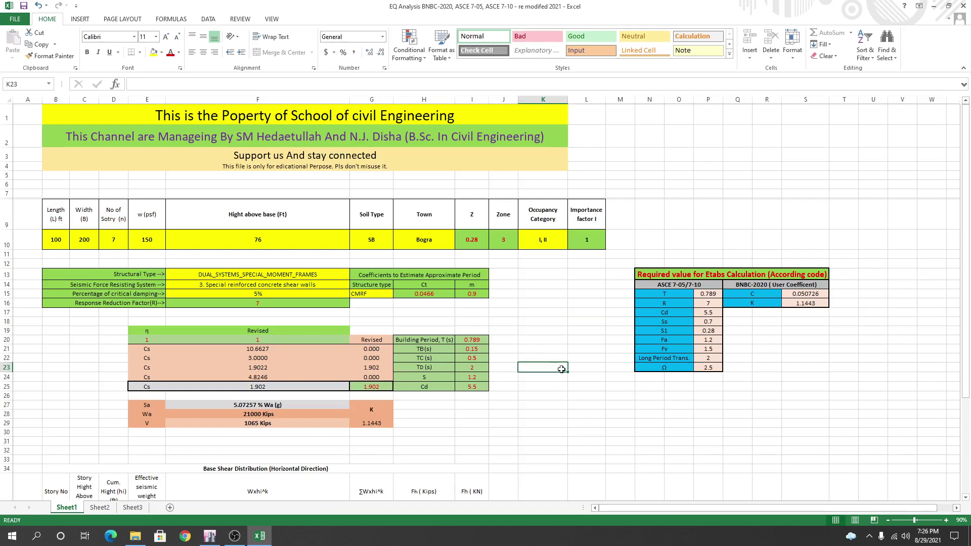
left_click(556, 395)
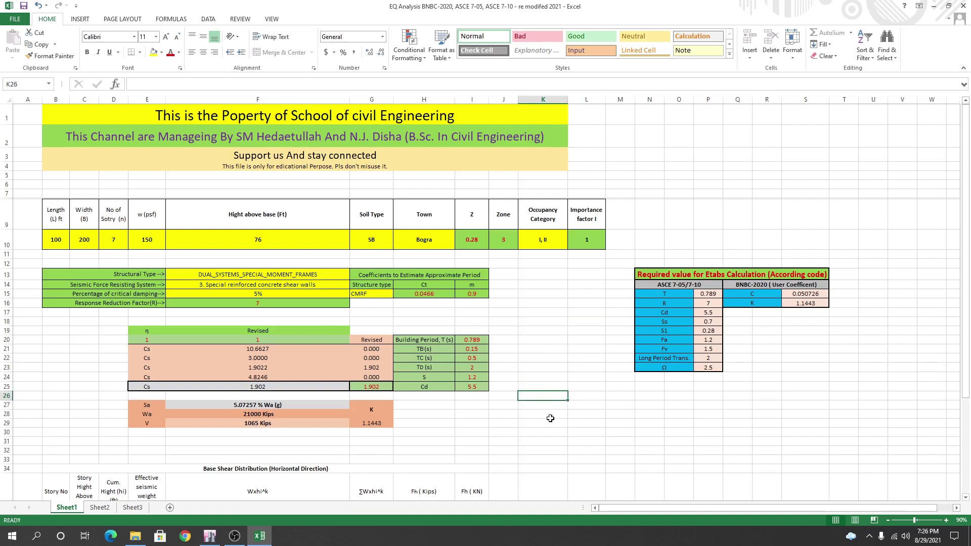
left_click(576, 366)
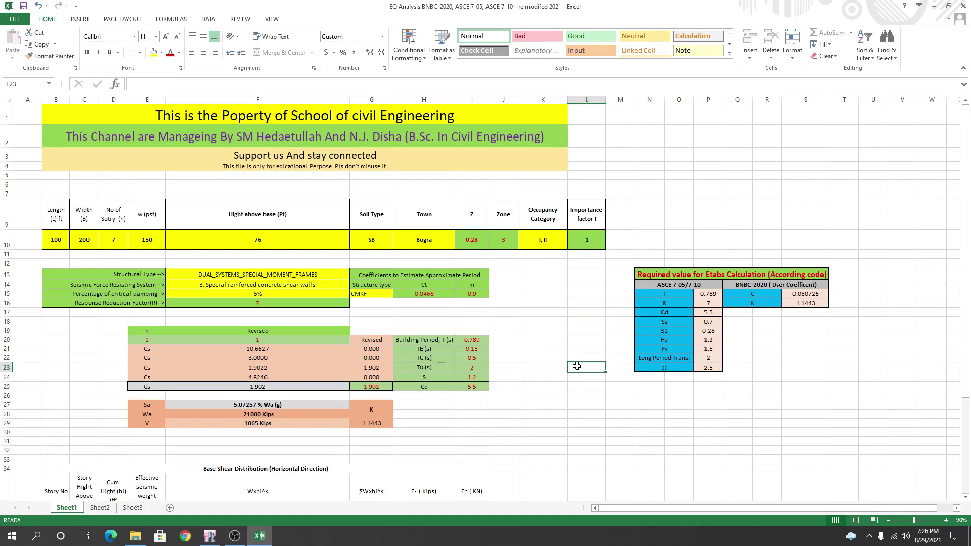
left_click(579, 431)
scroll(556, 435, "down", 5)
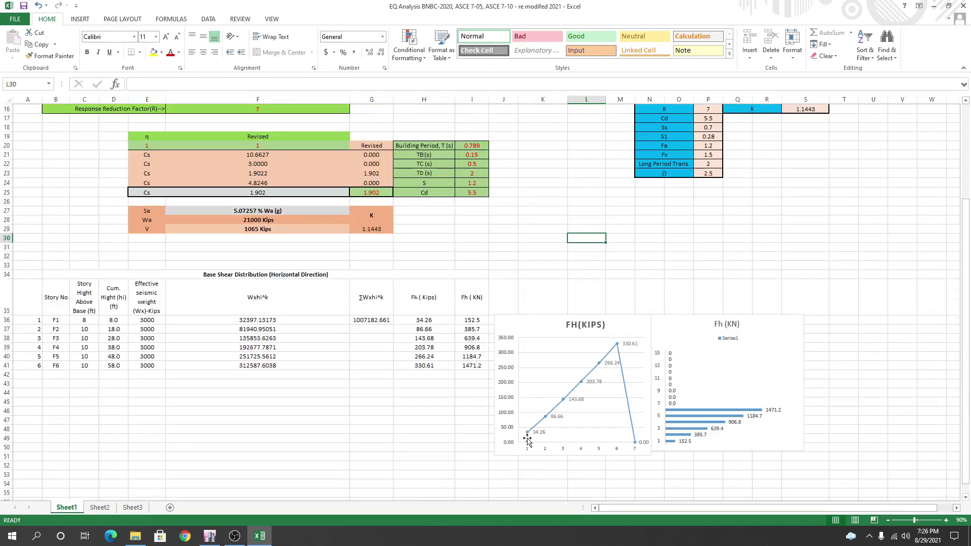
scroll(283, 409, "up", 5)
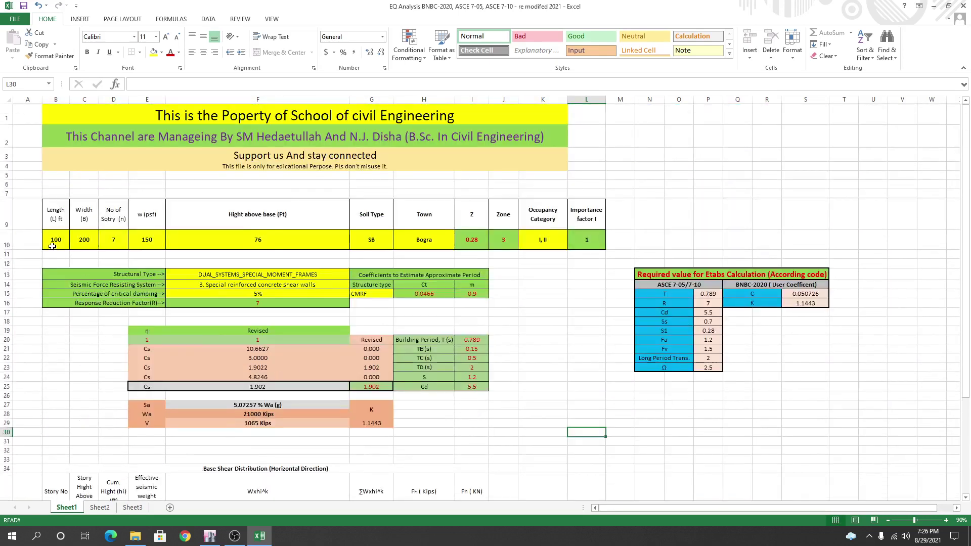
left_click(52, 246)
left_click(146, 241)
scroll(460, 393, "down", 3)
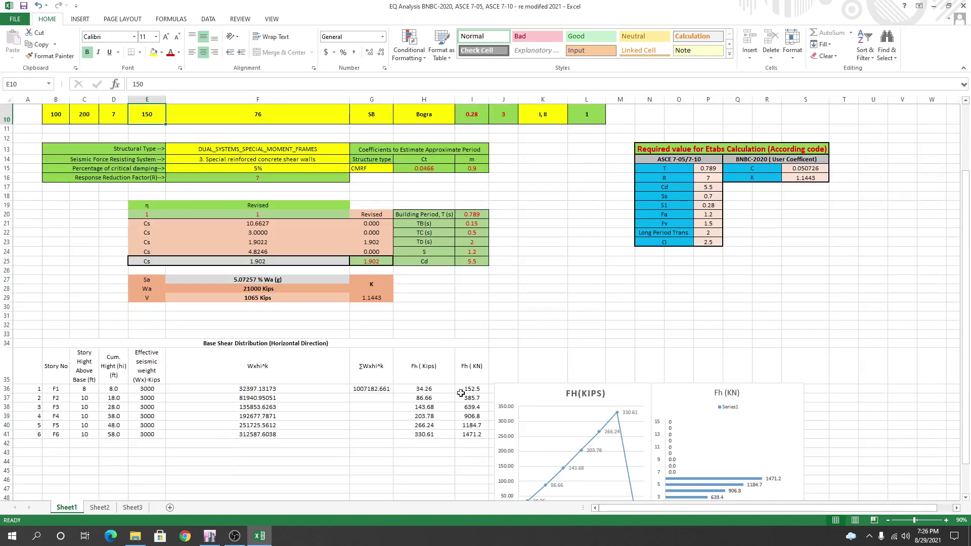
left_click(729, 324)
scroll(708, 329, "up", 3)
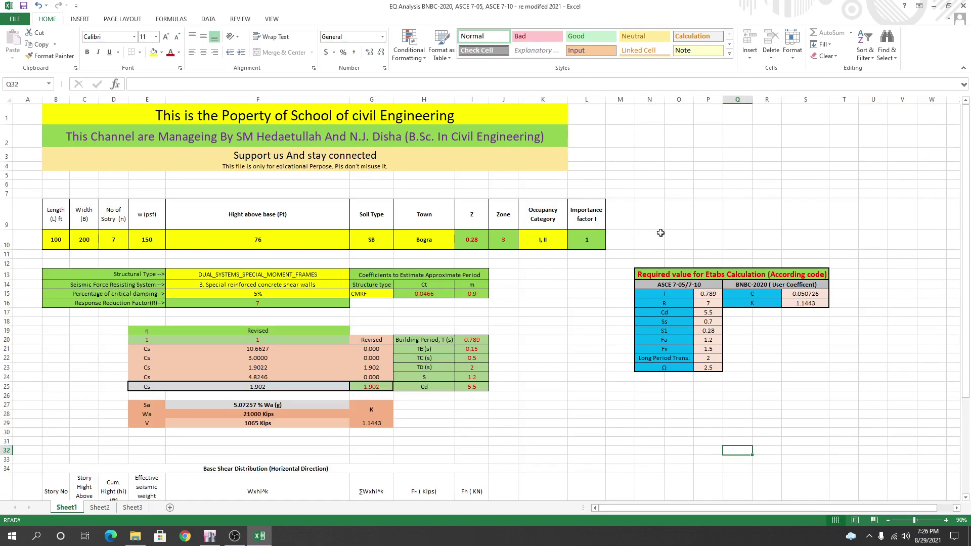
left_click(612, 261)
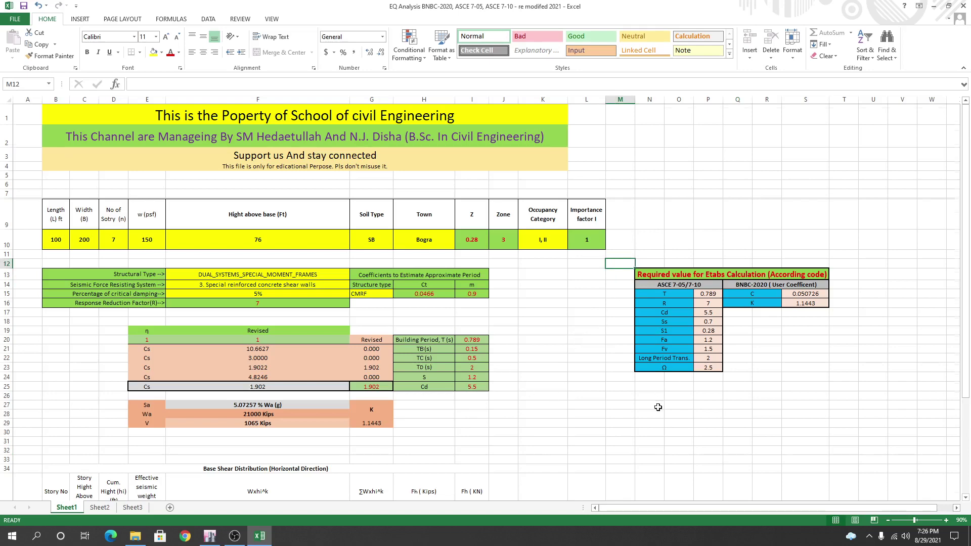
scroll(658, 407, "down", 7)
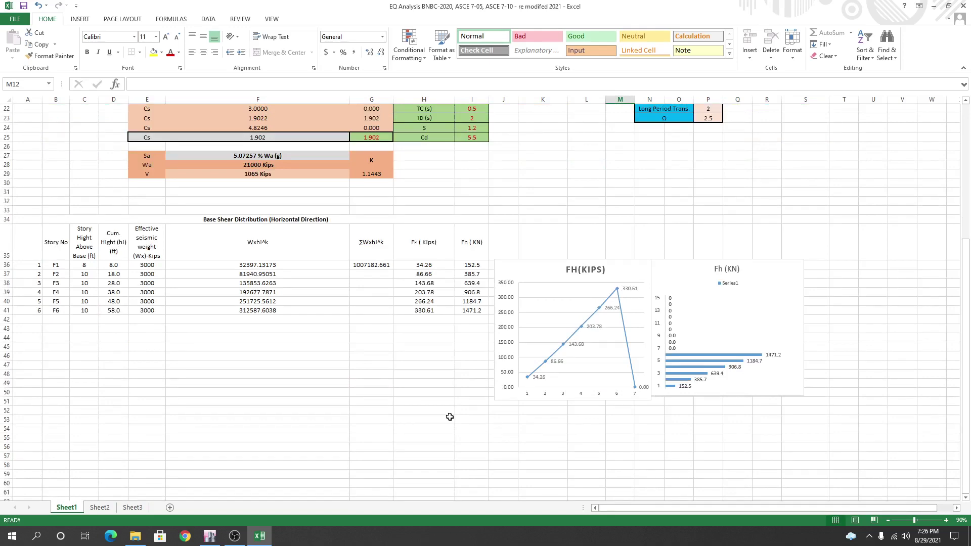
scroll(452, 423, "up", 5)
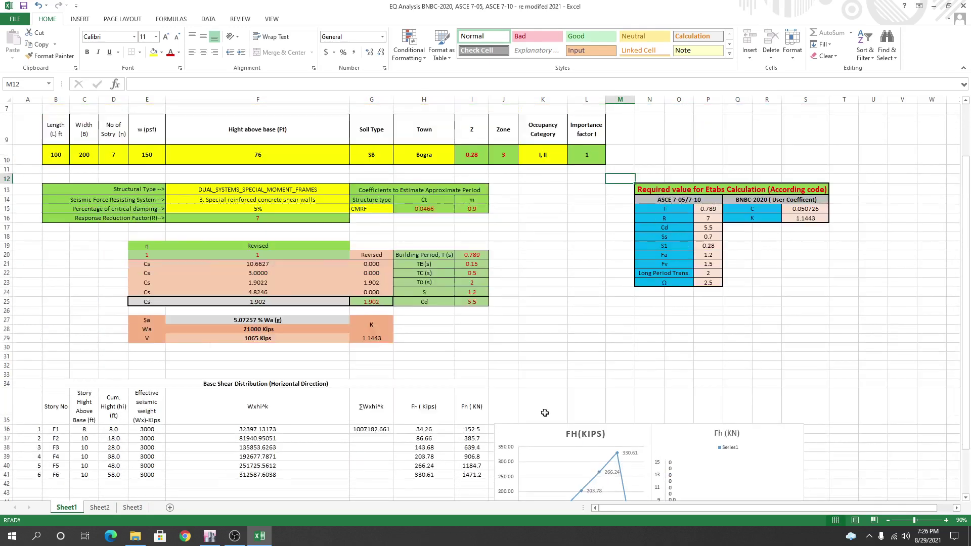
scroll(512, 454, "up", 2)
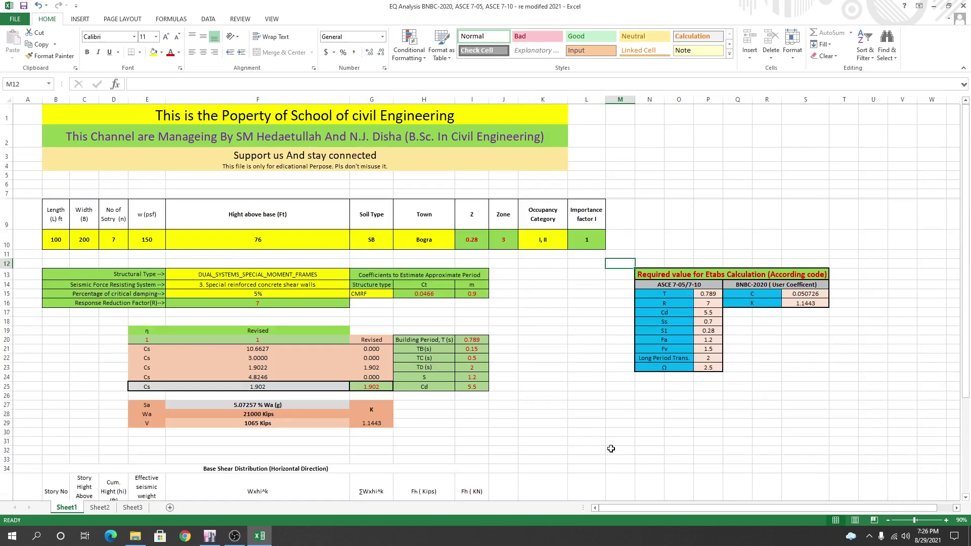
left_click(596, 357)
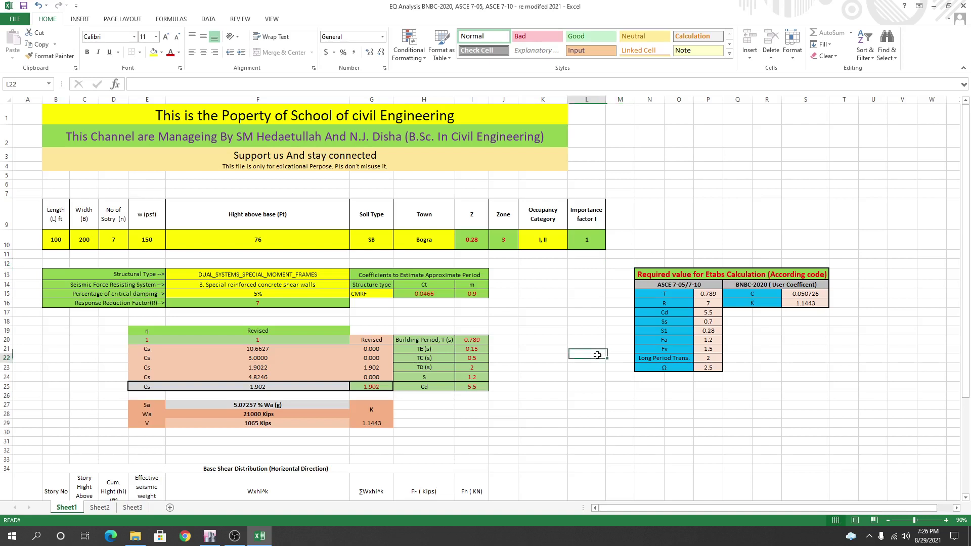
left_click(594, 364)
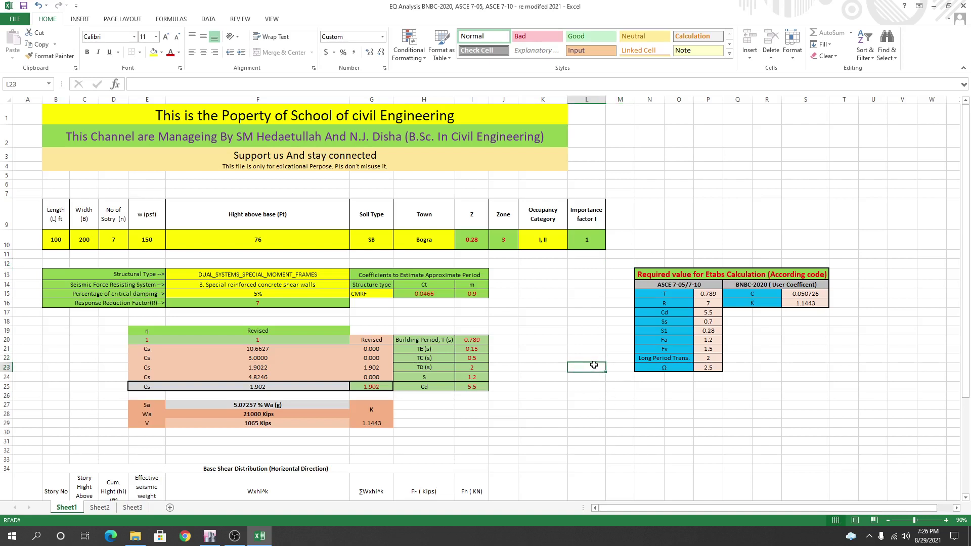
left_click(580, 350)
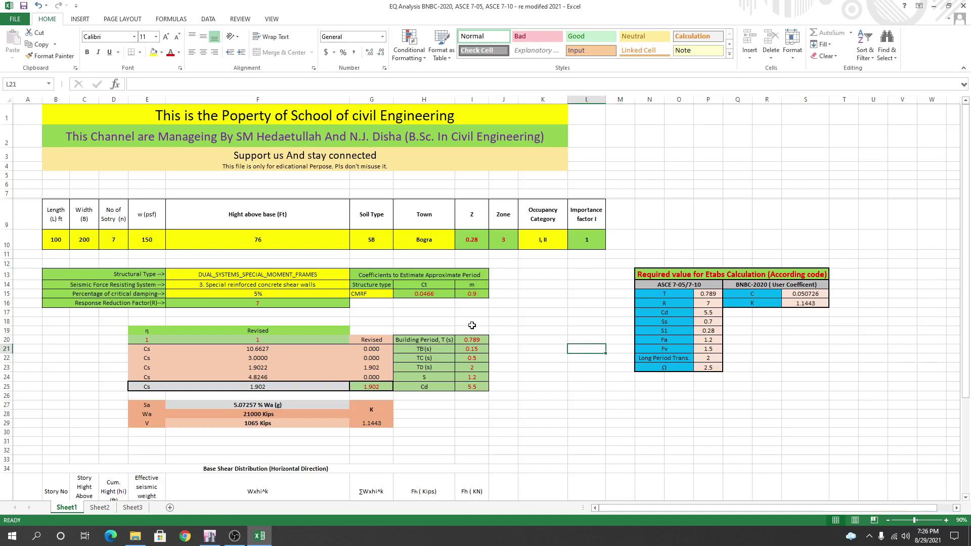
left_click(556, 339)
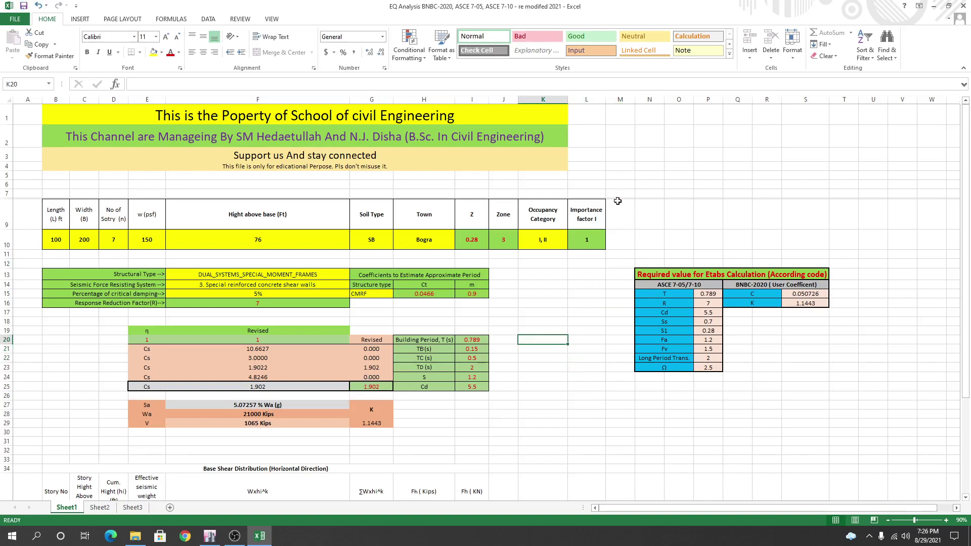
left_click(599, 320)
left_click(508, 256)
left_click(537, 273)
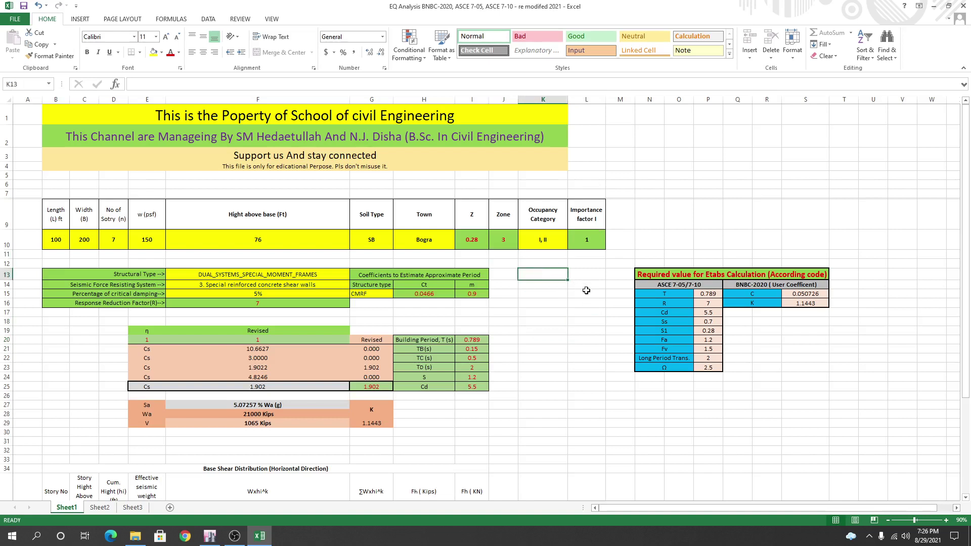
left_click(589, 294)
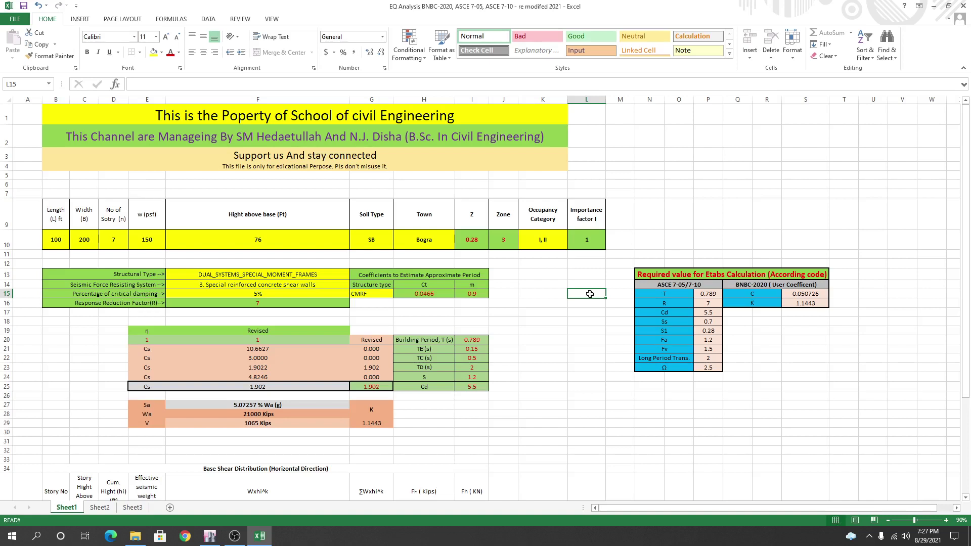
left_click(591, 385)
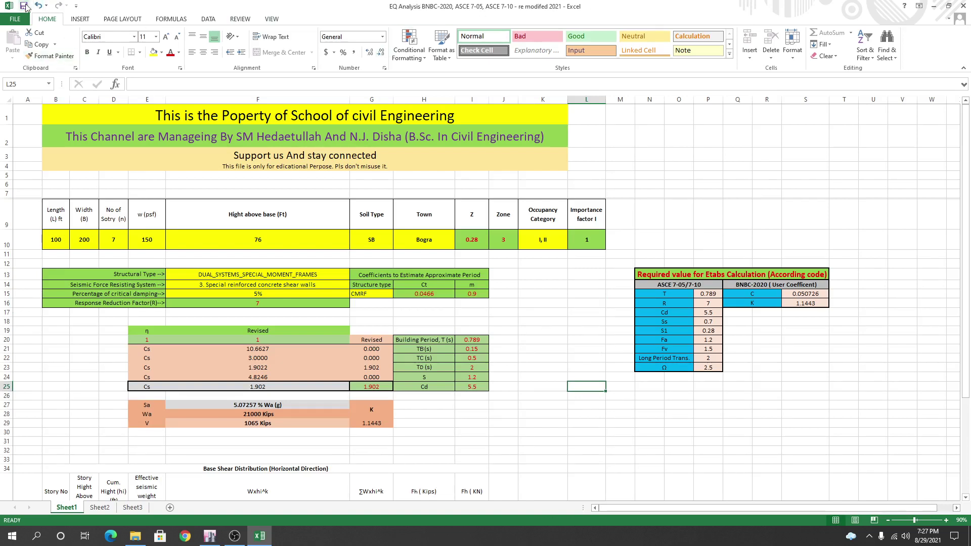
Close the EQ Analysis workbook and return to the 3D model in ETABS.
left_click(963, 5)
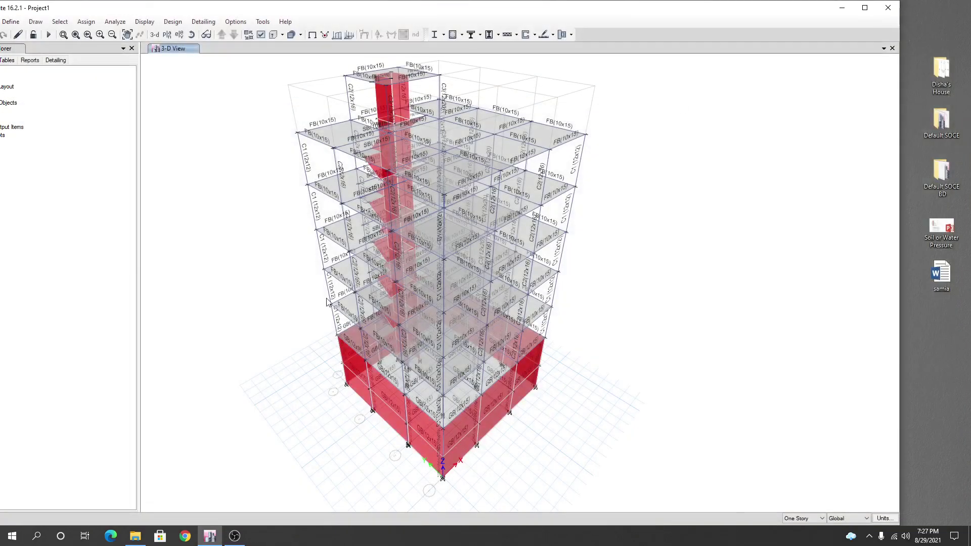
middle_click_drag(305, 230, 284, 277)
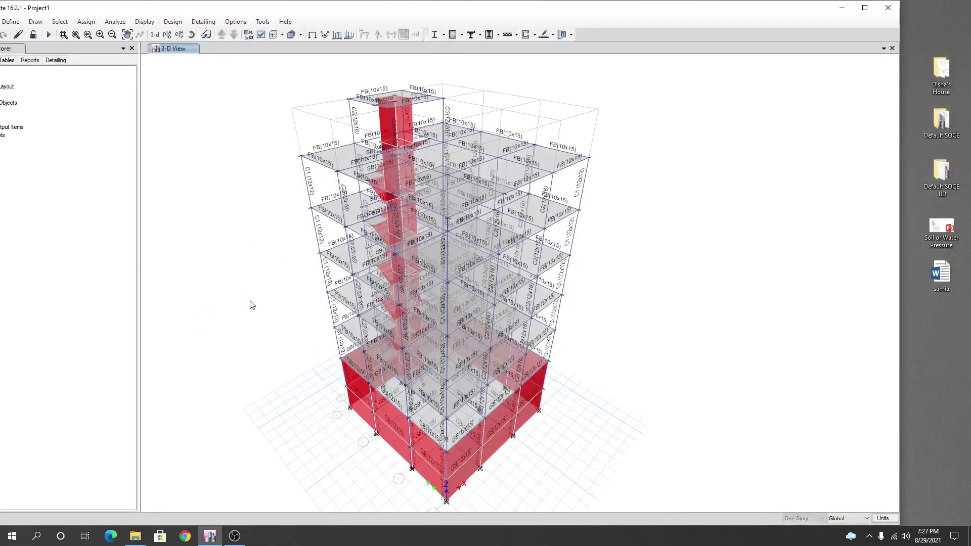
left_click(234, 535)
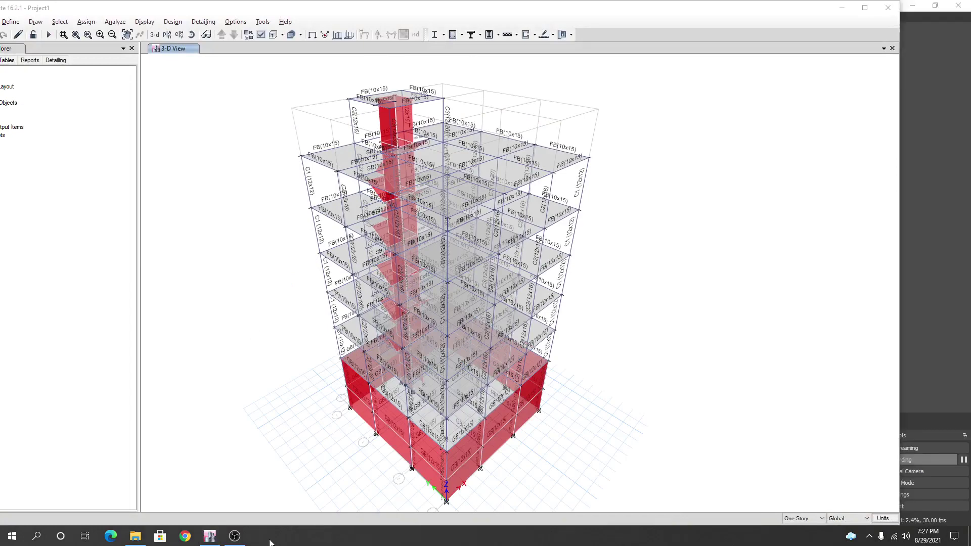
middle_click_drag(243, 422, 227, 411)
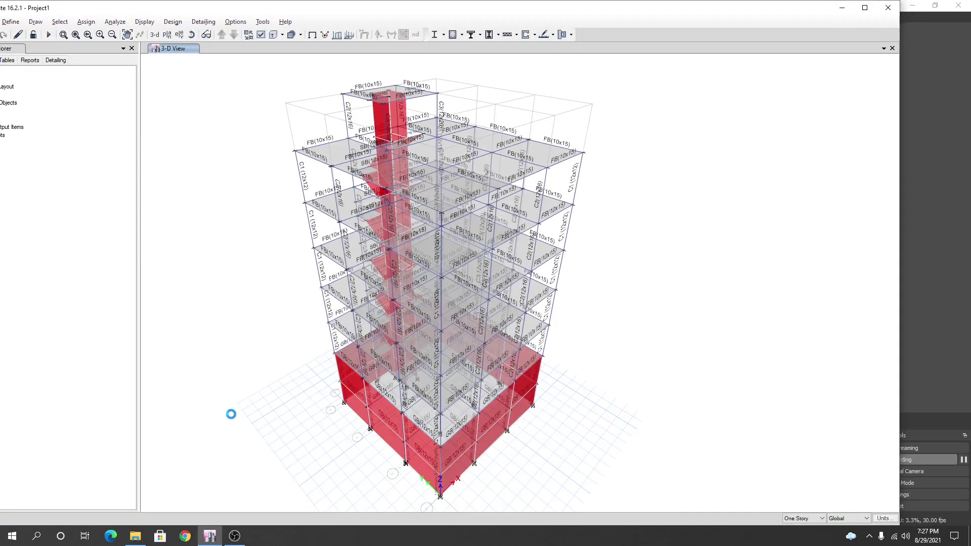
middle_click_drag(272, 342, 269, 346)
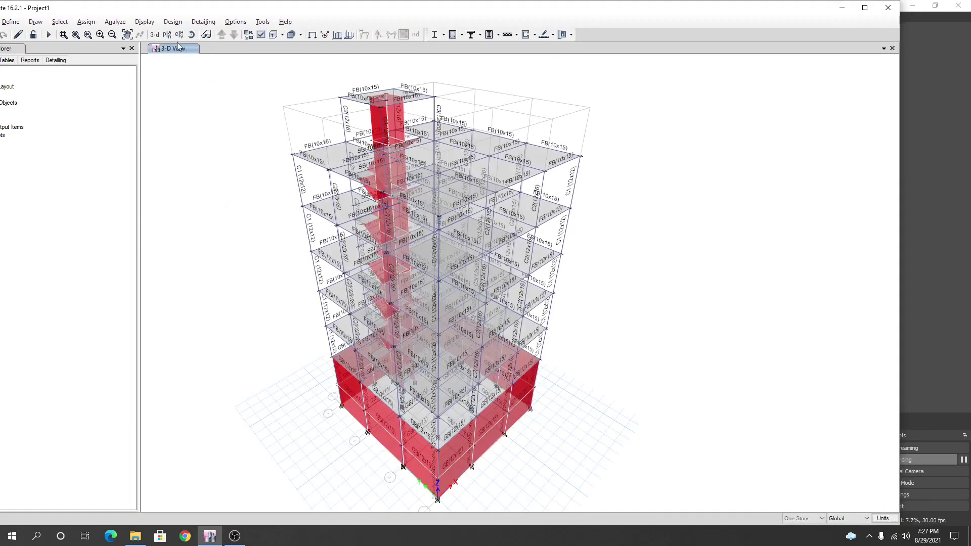
Switch the model view to the plan of story level TR and maximize the ETABS window.
left_click(170, 38)
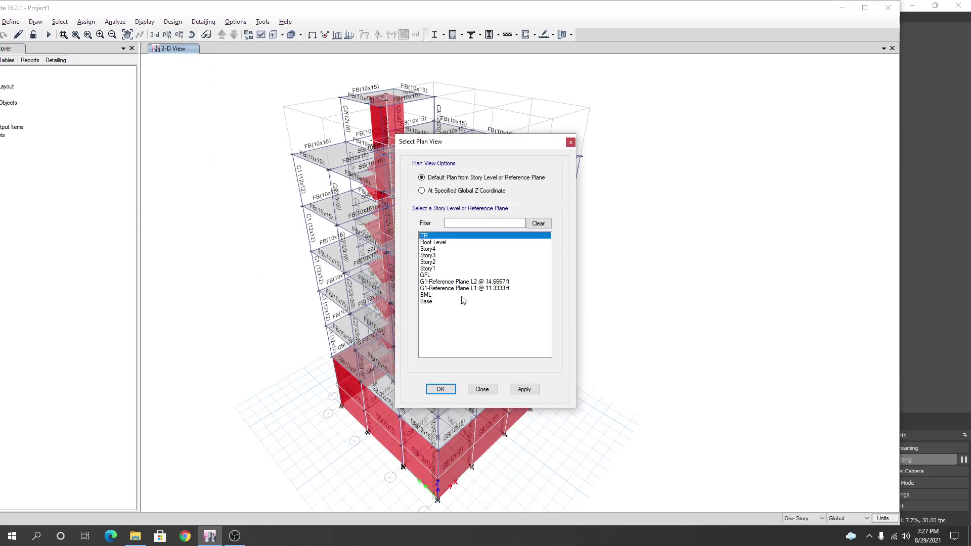
left_click(523, 389)
left_click(440, 389)
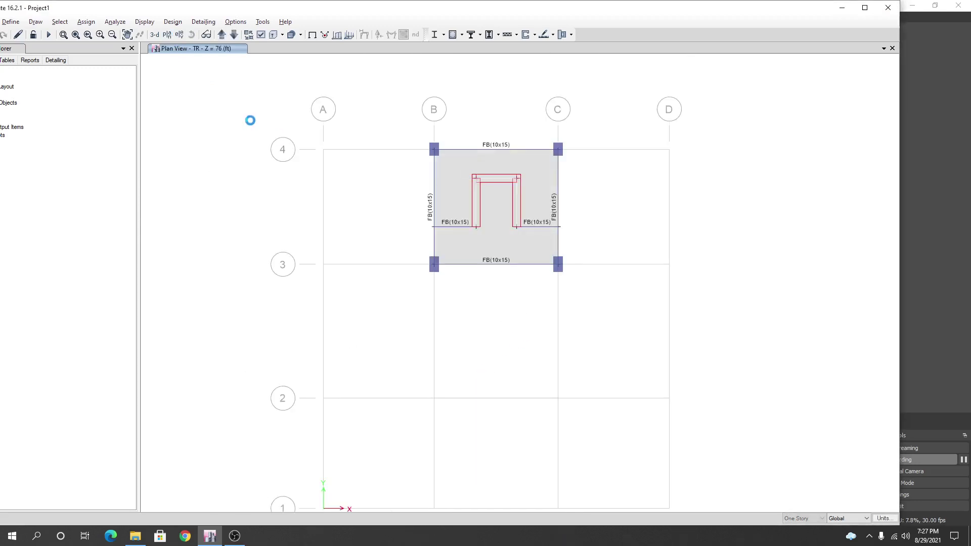
middle_click_drag(523, 316, 514, 306)
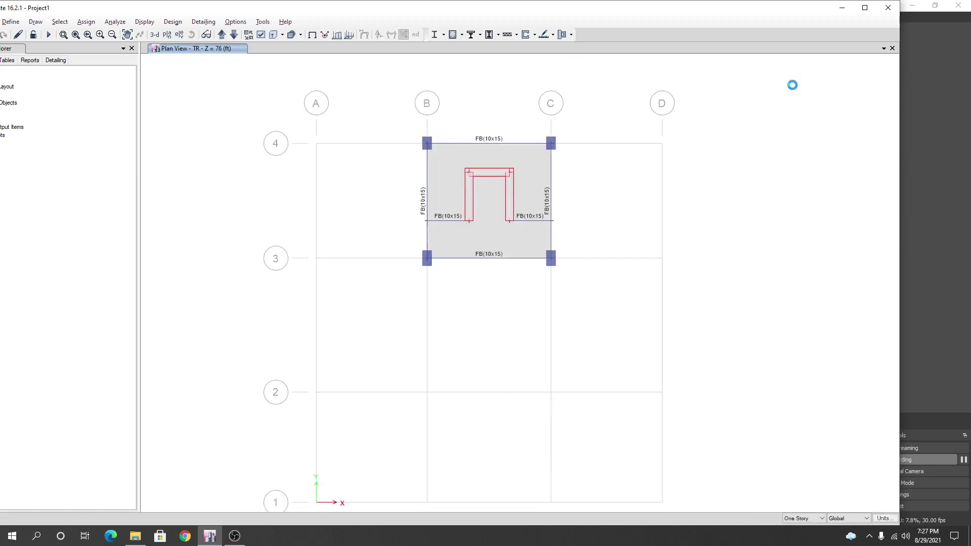
left_click(864, 8)
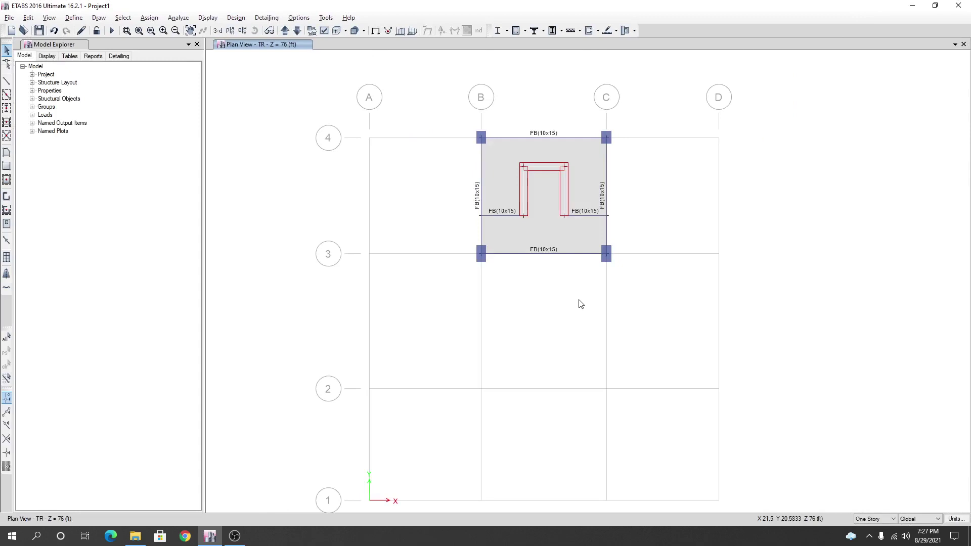
Open the shell diaphragm assignment for the story TR floor and move its dialog aside.
left_click(144, 20)
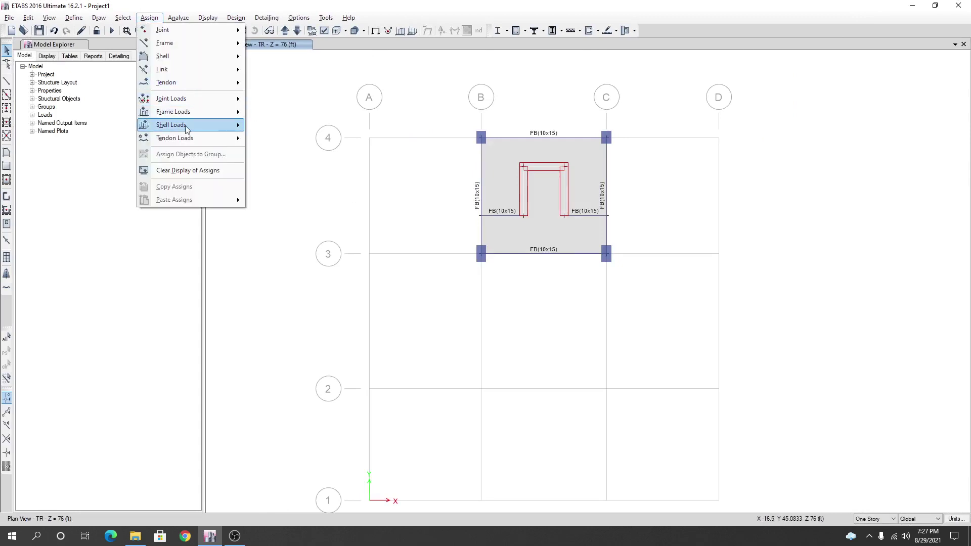
mouse_move(173, 61)
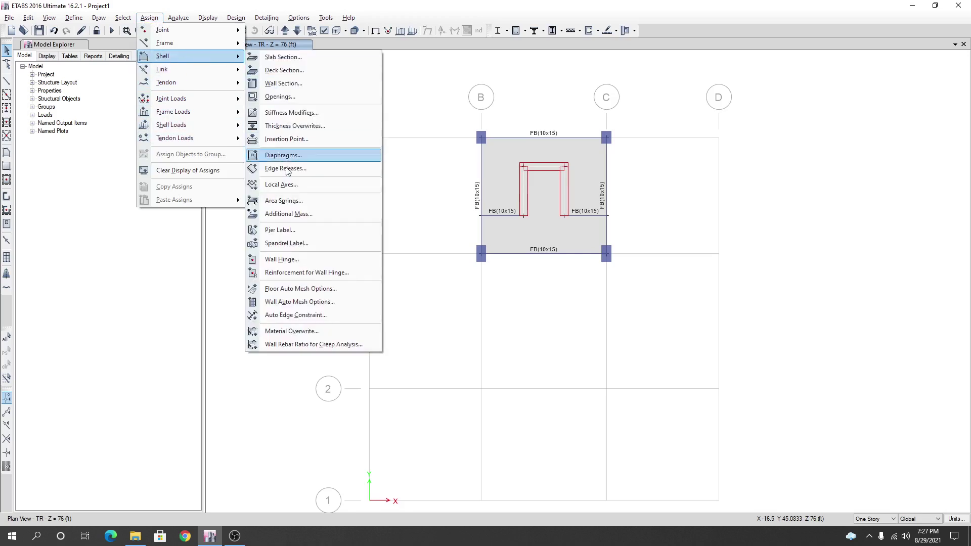
left_click(260, 156)
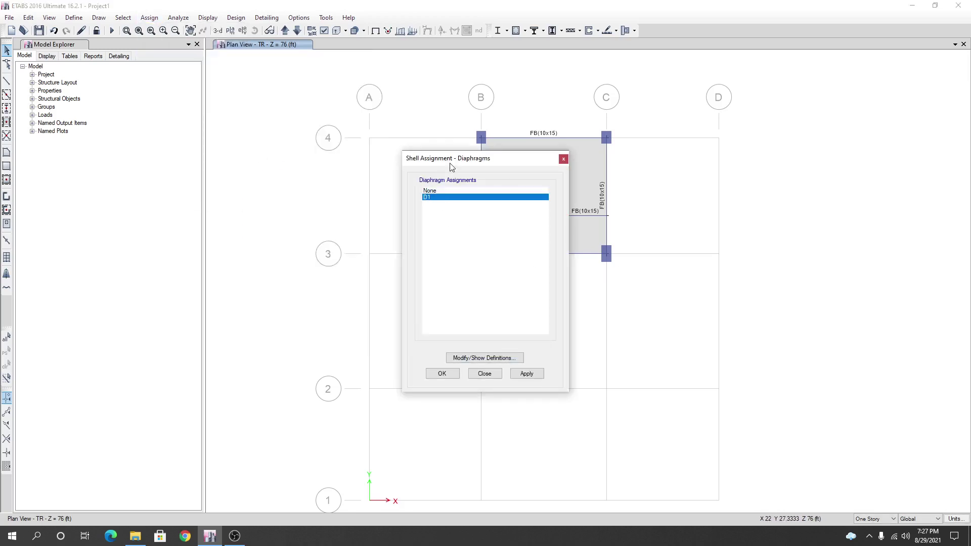
left_click_drag(453, 162, 542, 162)
Check the rigidity setting in diaphragm D1's definition and return to the diaphragm assignment.
left_click(556, 358)
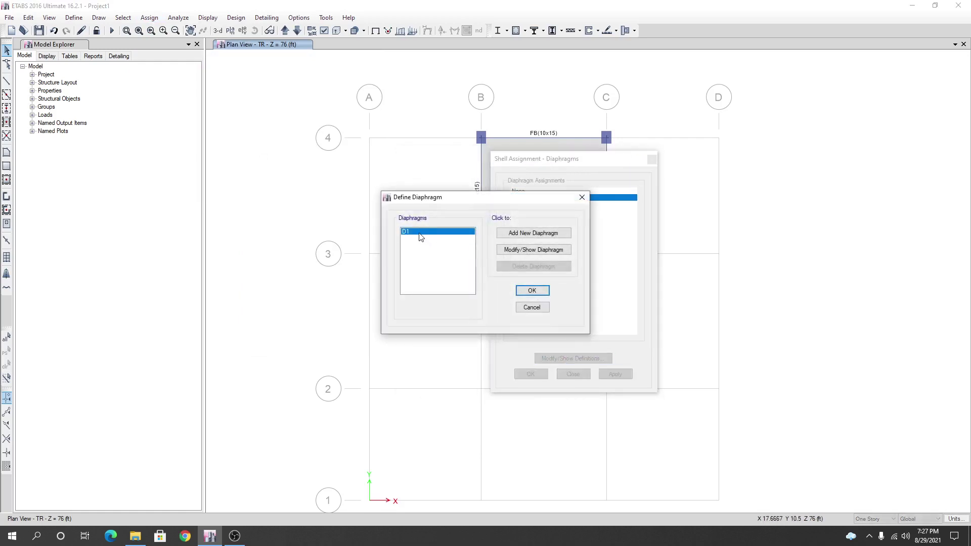
left_click(537, 251)
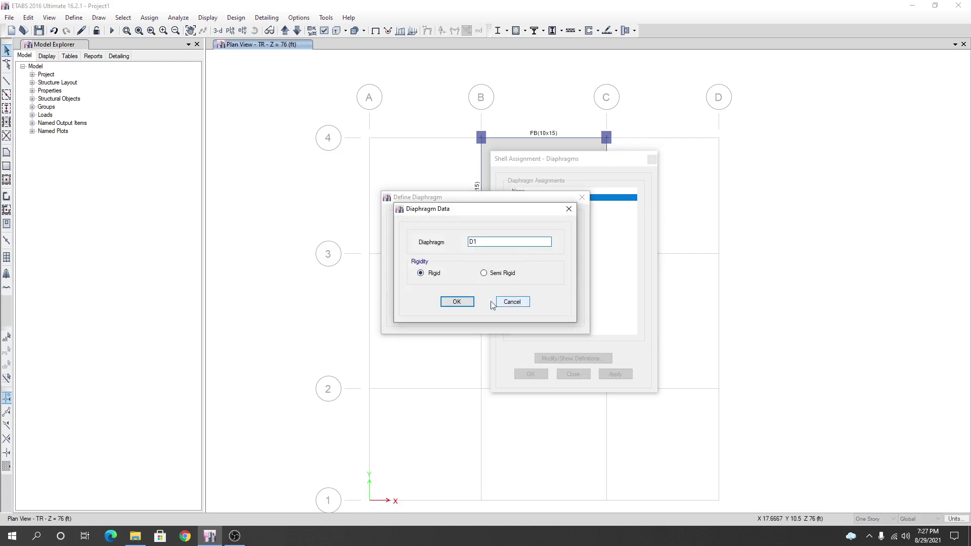
left_click(497, 302)
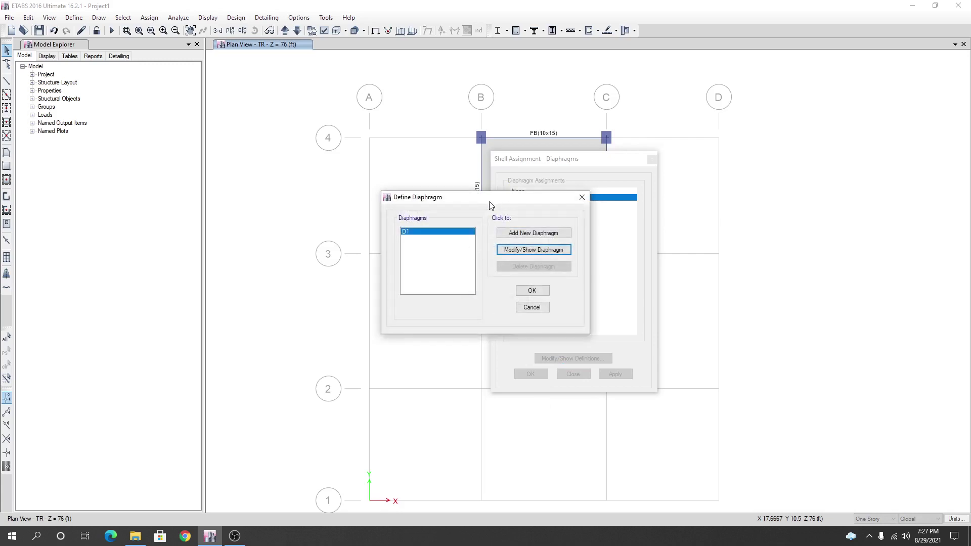
left_click_drag(489, 202, 590, 178)
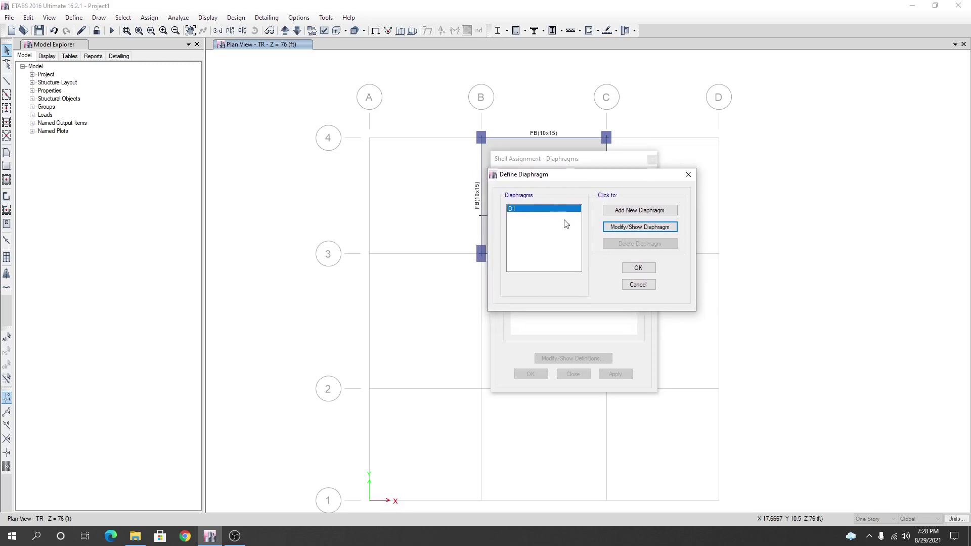
left_click(638, 268)
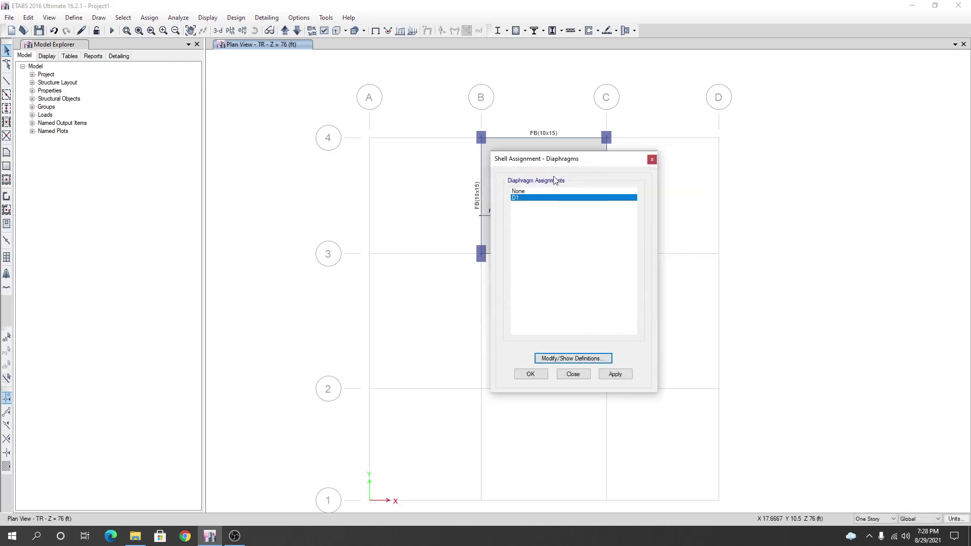
Move the diaphragm assignment dialog clear of the plan and start selecting the floor objects by coordinate specification in the XY plane.
left_click_drag(555, 164, 765, 112)
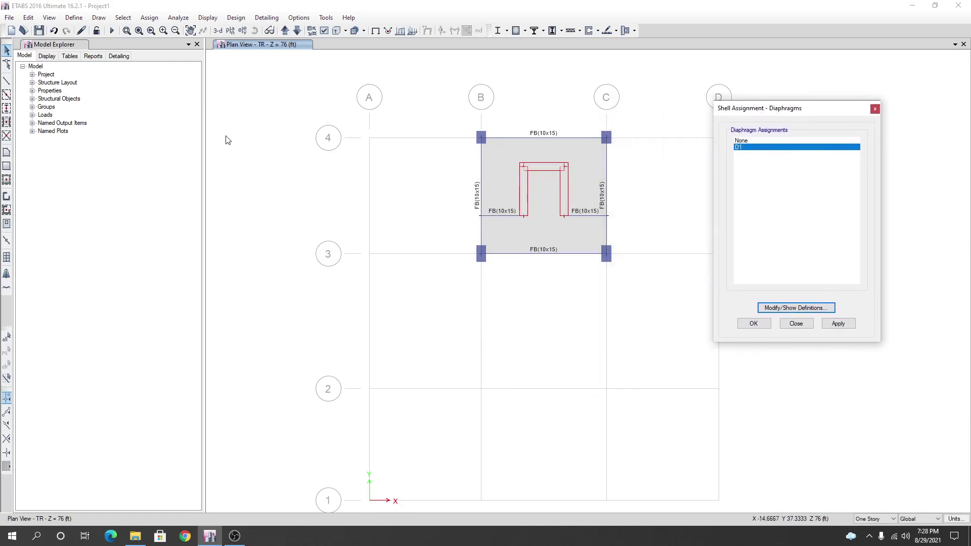
middle_click_drag(540, 279, 534, 267)
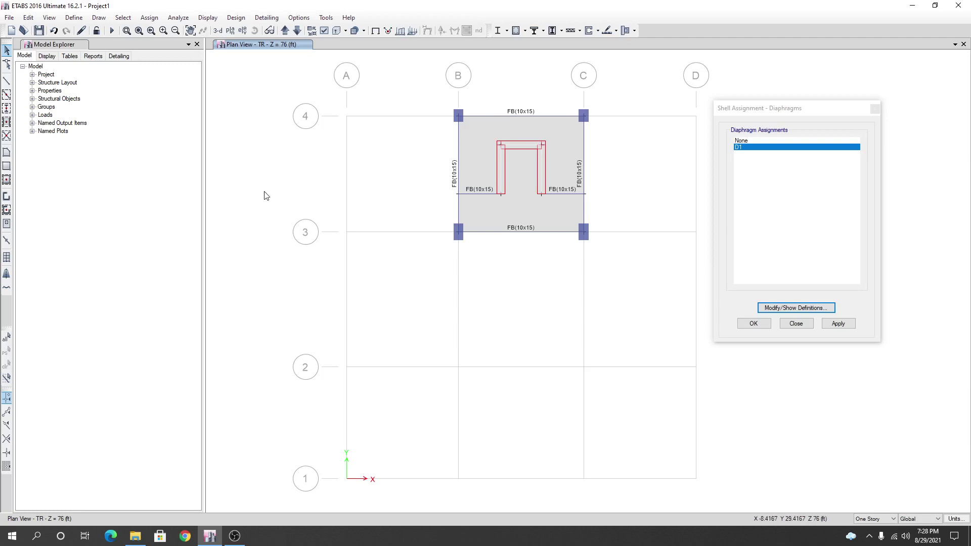
left_click(123, 17)
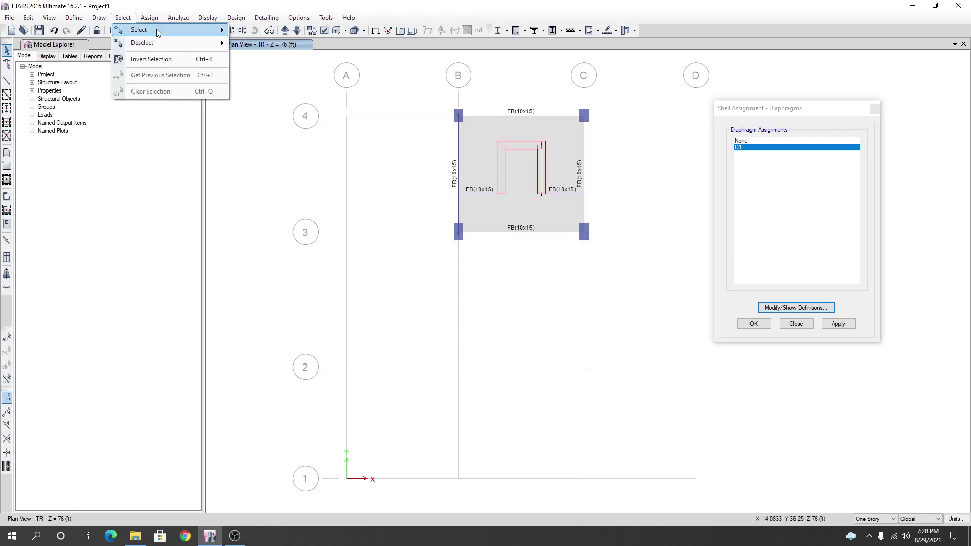
mouse_move(156, 28)
mouse_move(286, 90)
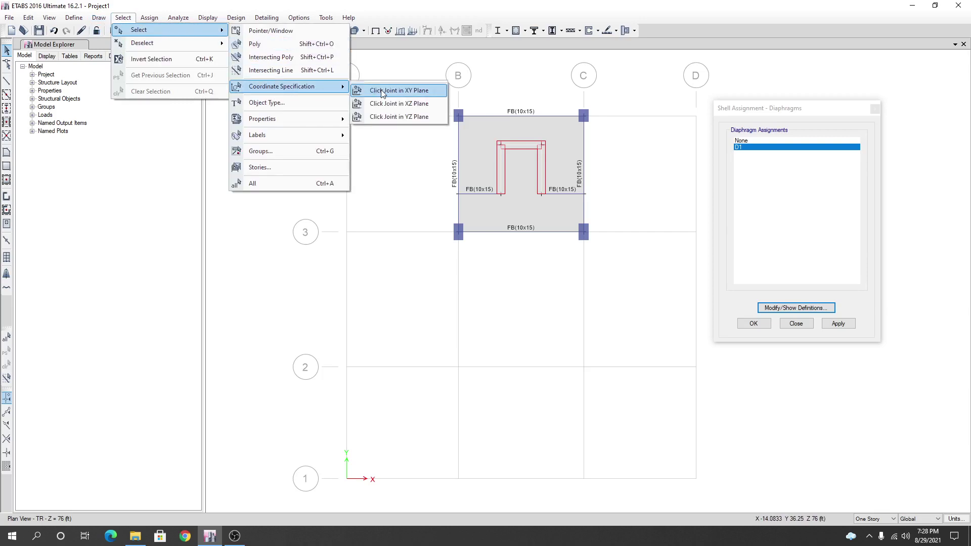